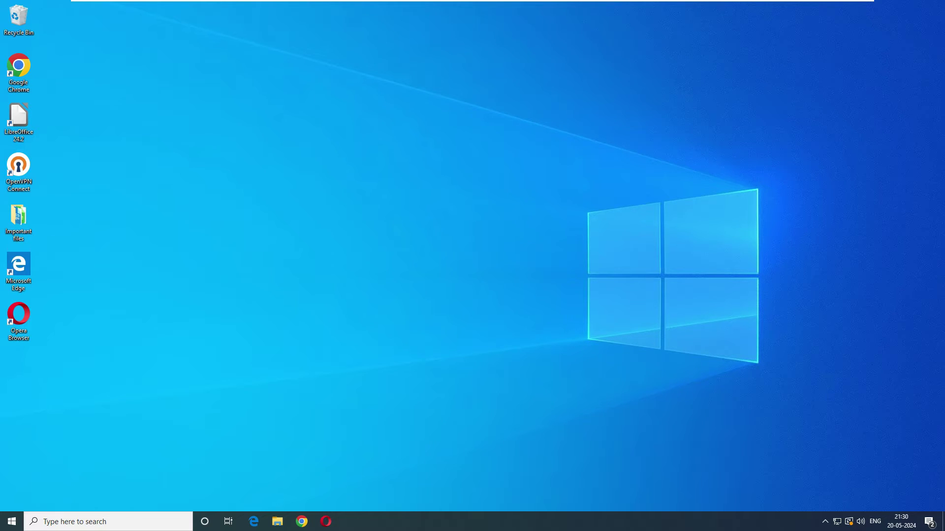
# - Open Google Chrome and search the web for "Recuva data recovery"
pyautogui.doubleClick(18, 71)
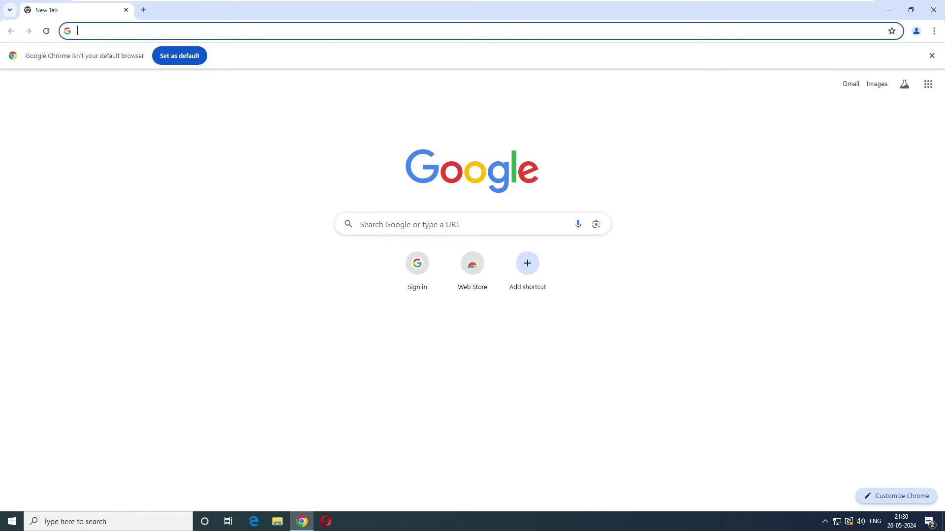
pyautogui.write('Recuva data recovery')
pyautogui.press('Return')
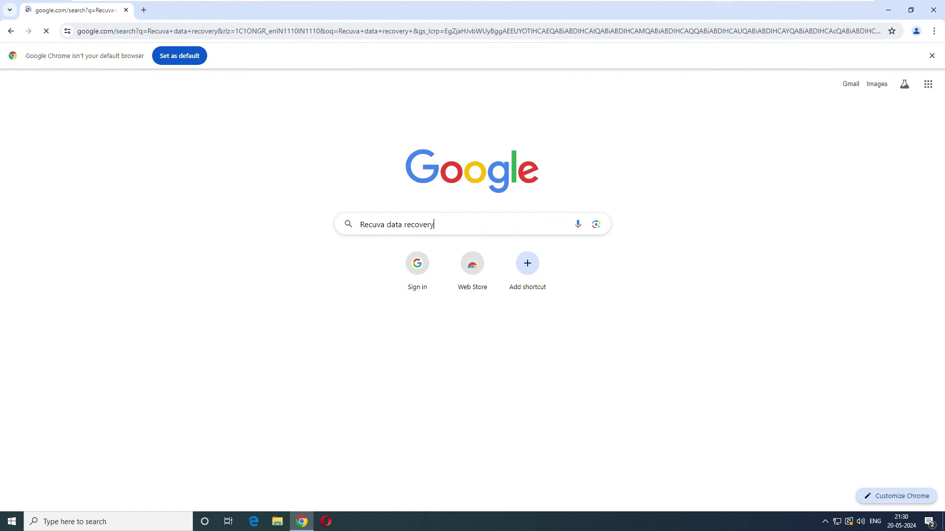
# - Open the CCleaner search result "Download Recuva | Recover deleted files, free!" in a new tab
pyautogui.moveTo(245, 354); pyautogui.dragTo(318, 340)
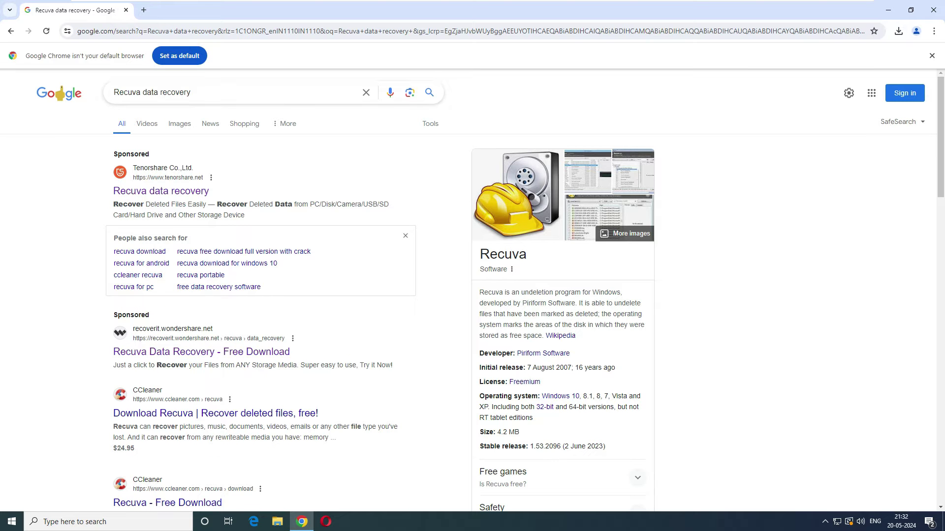
pyautogui.scroll(-2, 222, 315)
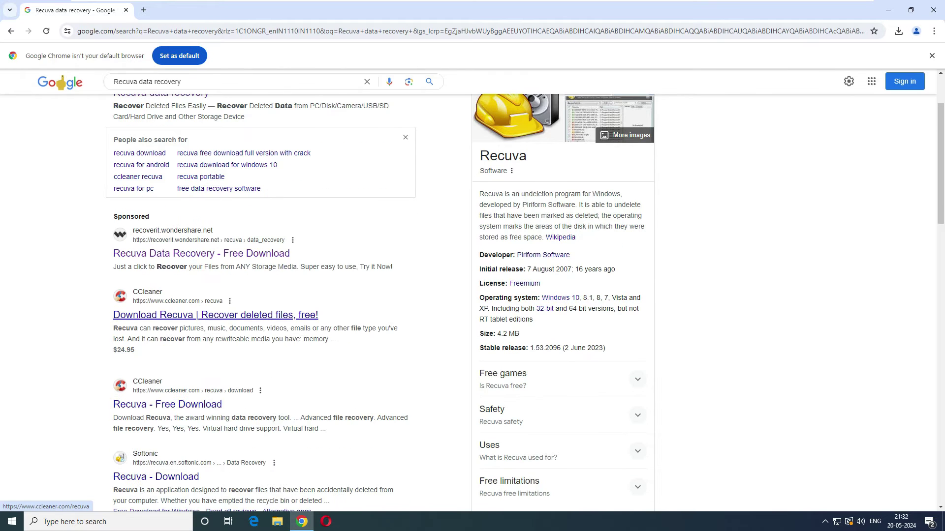
pyautogui.moveTo(113, 315); pyautogui.dragTo(319, 316)
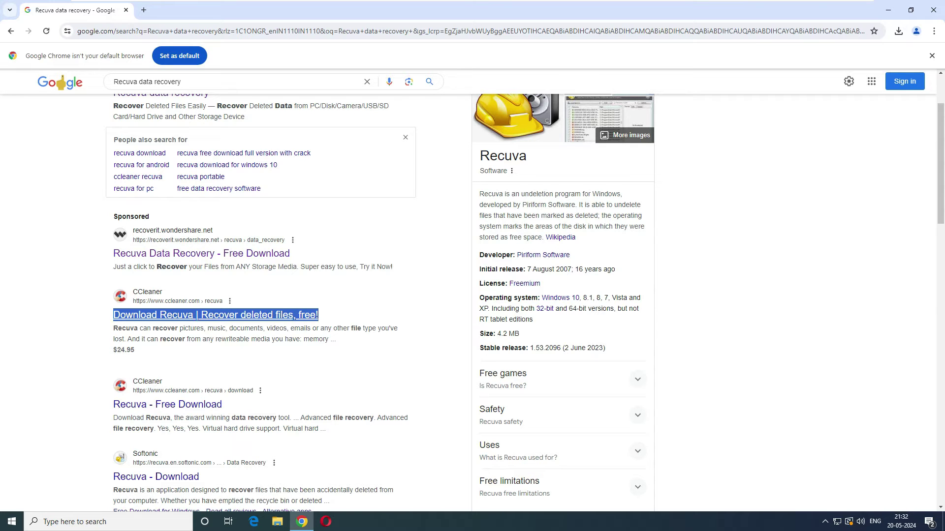
pyautogui.rightClick(190, 314)
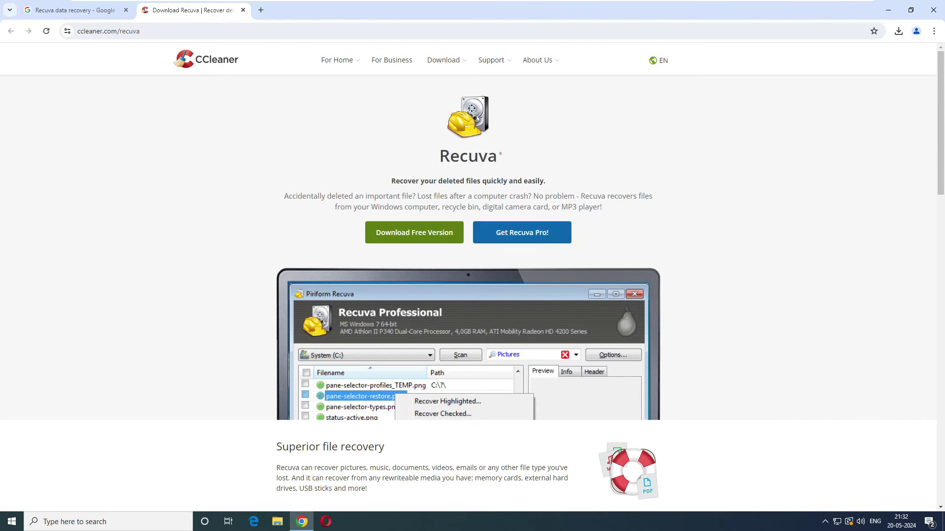
# - Look over the Recuva product page's heading and its free version download option
pyautogui.moveTo(439, 156); pyautogui.dragTo(503, 156)
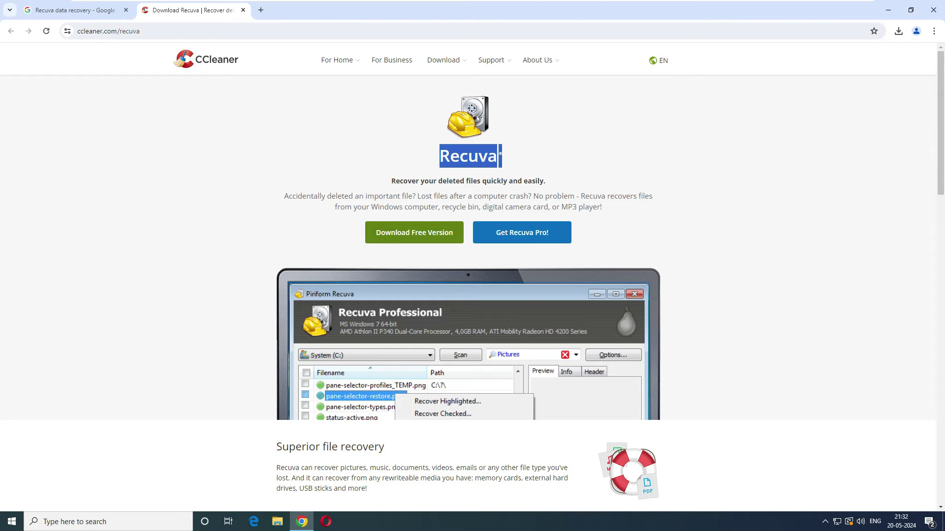
pyautogui.click(522, 159)
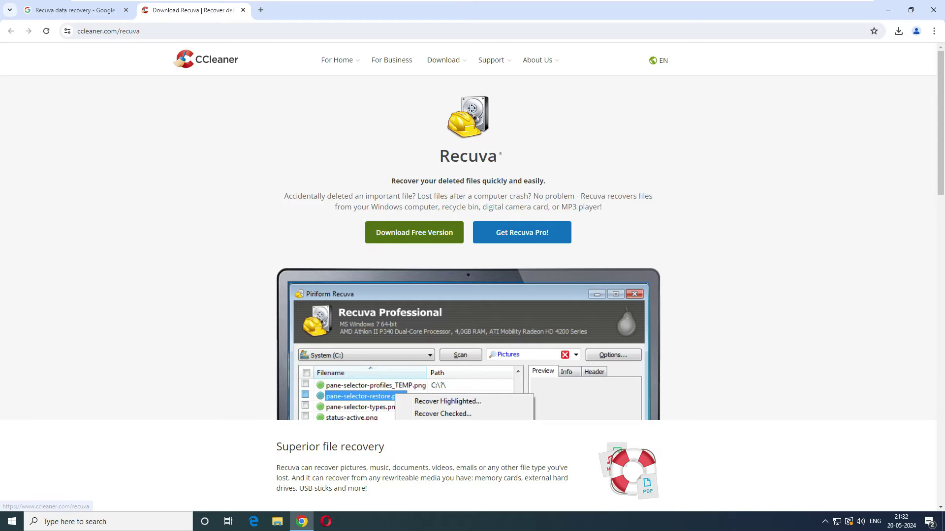
pyautogui.moveTo(373, 232); pyautogui.dragTo(444, 233)
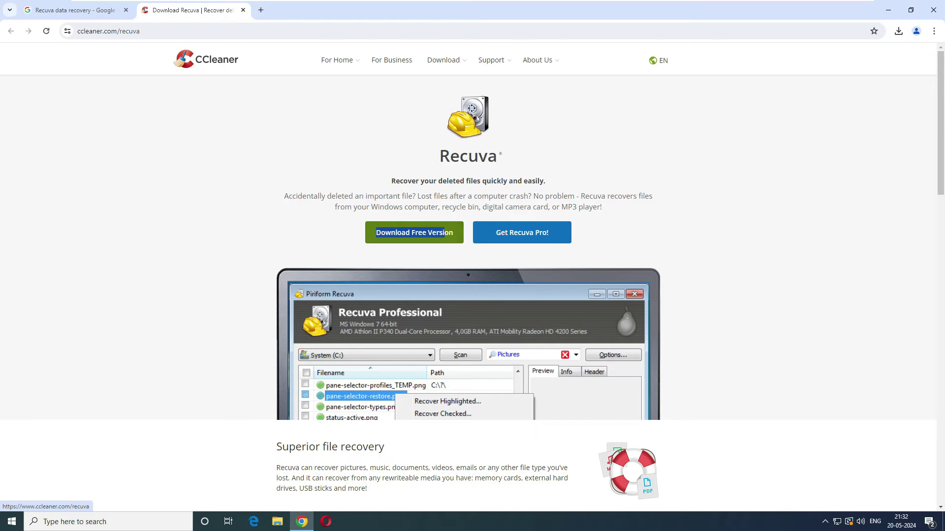
pyautogui.click(468, 251)
pyautogui.scroll(-4, 521, 238)
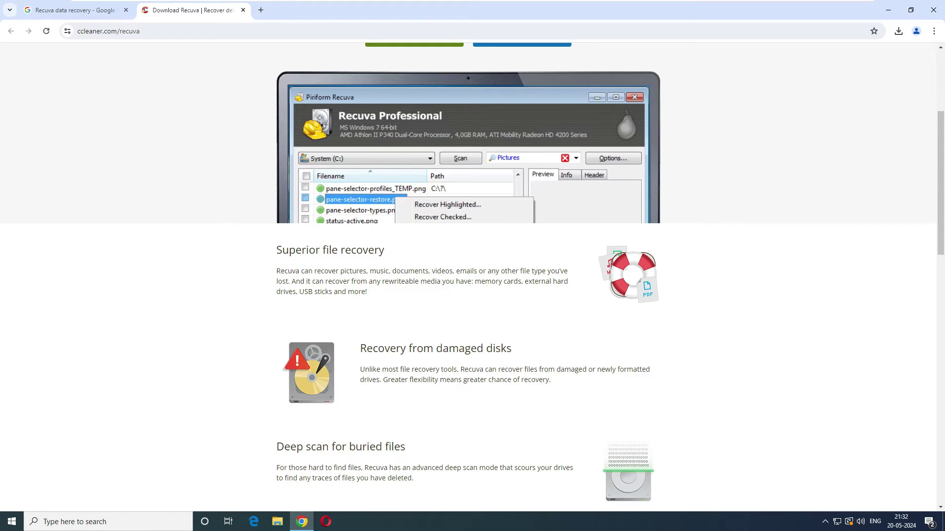
pyautogui.scroll(4, 418, 236)
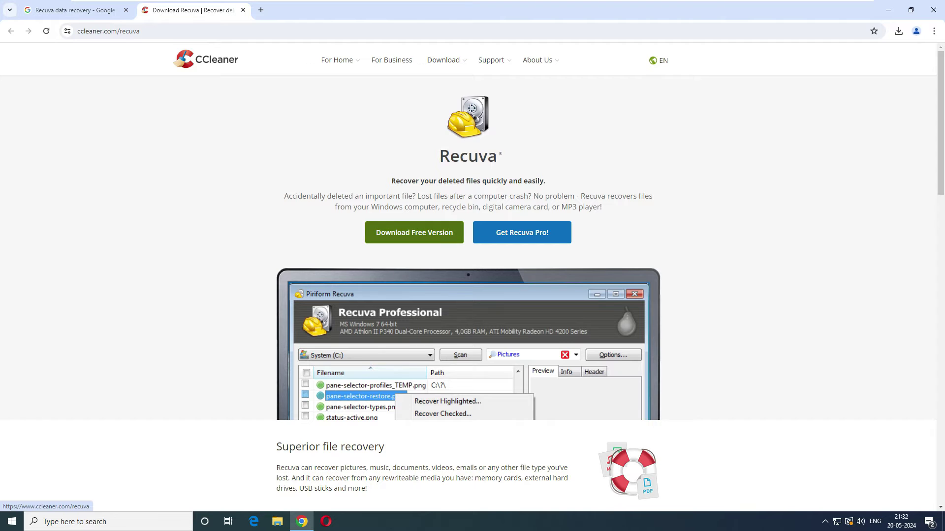
pyautogui.moveTo(373, 233); pyautogui.dragTo(455, 233)
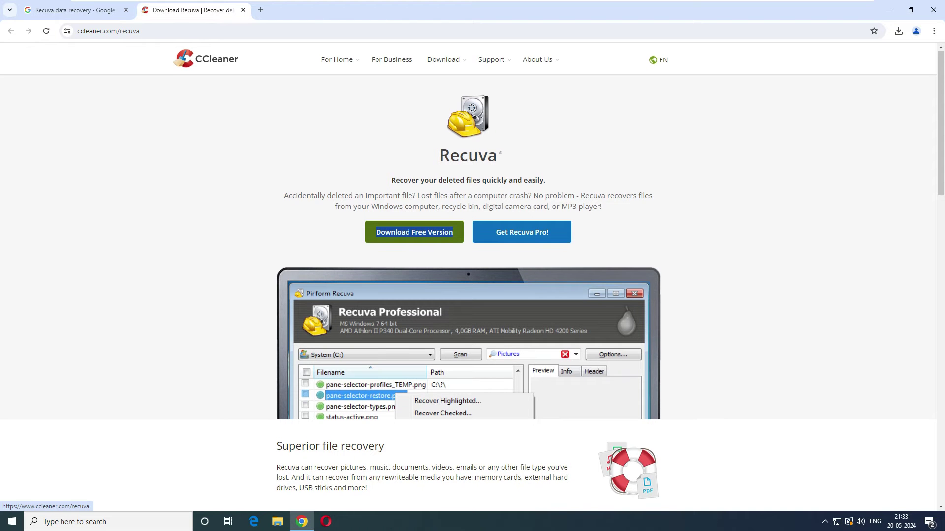
# - Read the Superior file recovery section, including the supported file types and storage media
pyautogui.scroll(-5, 414, 233)
pyautogui.moveTo(385, 201); pyautogui.dragTo(277, 201)
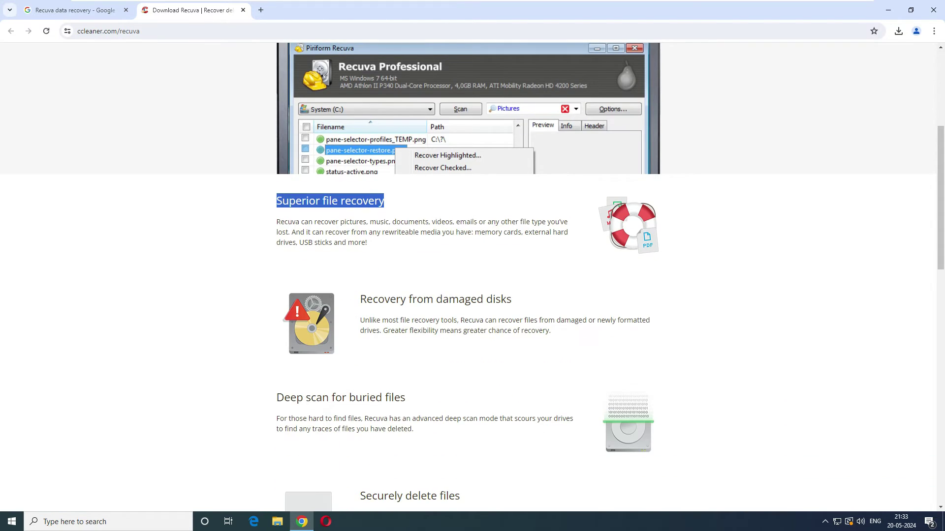
pyautogui.click(276, 201)
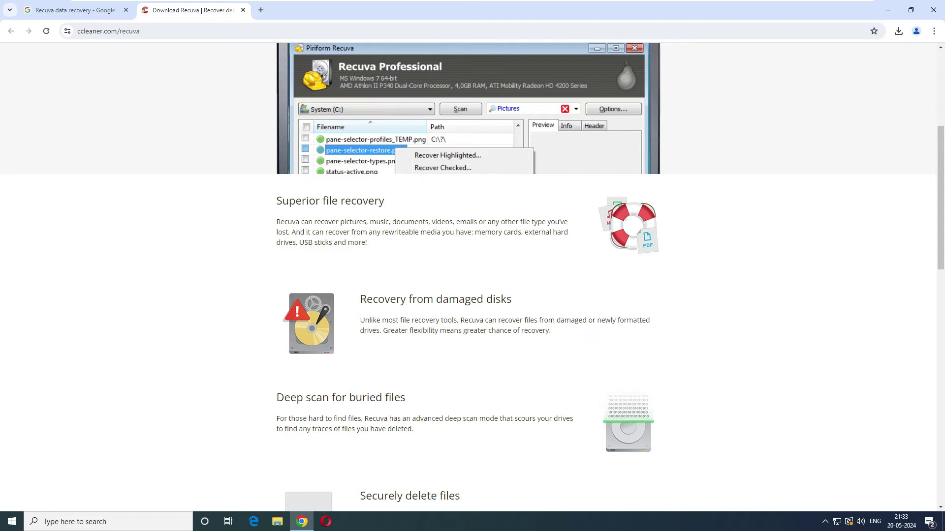
pyautogui.moveTo(475, 232); pyautogui.dragTo(568, 232)
pyautogui.click(521, 233)
pyautogui.moveTo(297, 243); pyautogui.dragTo(359, 243)
pyautogui.click(359, 243)
pyautogui.scroll(-2, 360, 243)
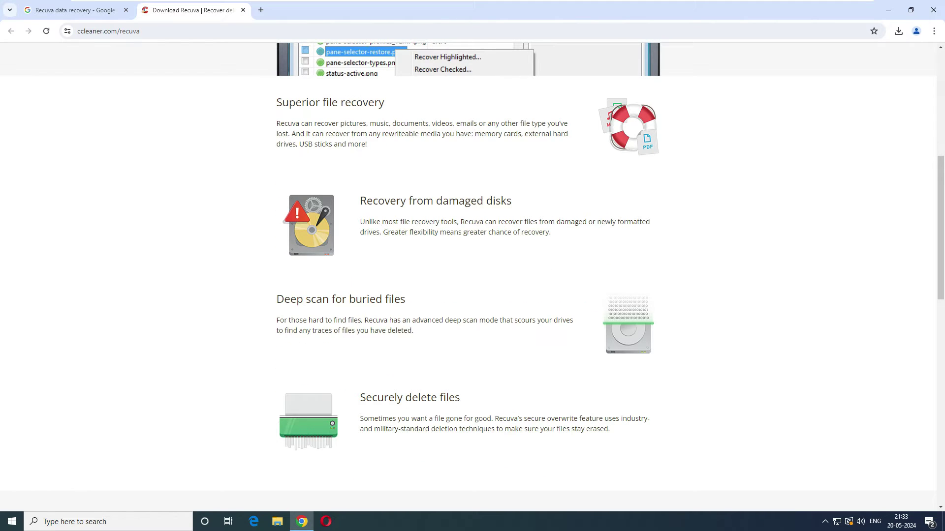
# - Read the product page's sections on damaged disks, deep scan for buried files and secure file deletion
pyautogui.moveTo(399, 222); pyautogui.dragTo(545, 233)
pyautogui.moveTo(277, 299); pyautogui.dragTo(406, 300)
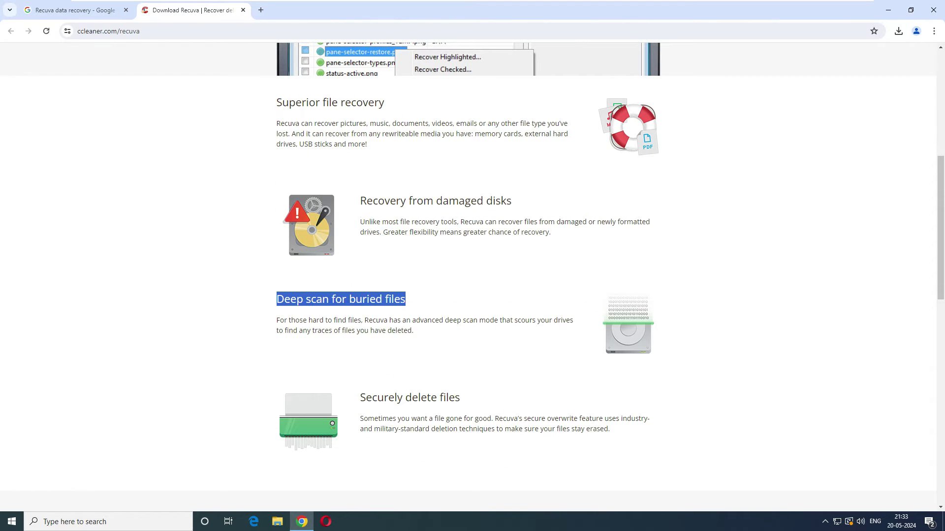
pyautogui.scroll(-2, 405, 298)
pyautogui.scroll(-2, 473, 277)
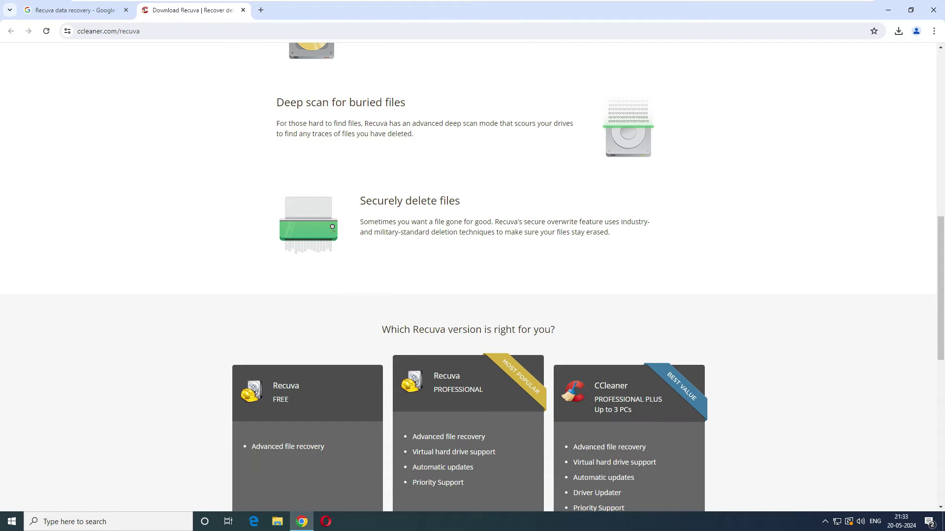
pyautogui.moveTo(461, 200)
pyautogui.mouseDown()
pyautogui.moveTo(366, 201)
pyautogui.moveTo(460, 200)
pyautogui.mouseUp()
pyautogui.click(431, 209)
pyautogui.click(461, 205)
pyautogui.moveTo(462, 201); pyautogui.dragTo(360, 200)
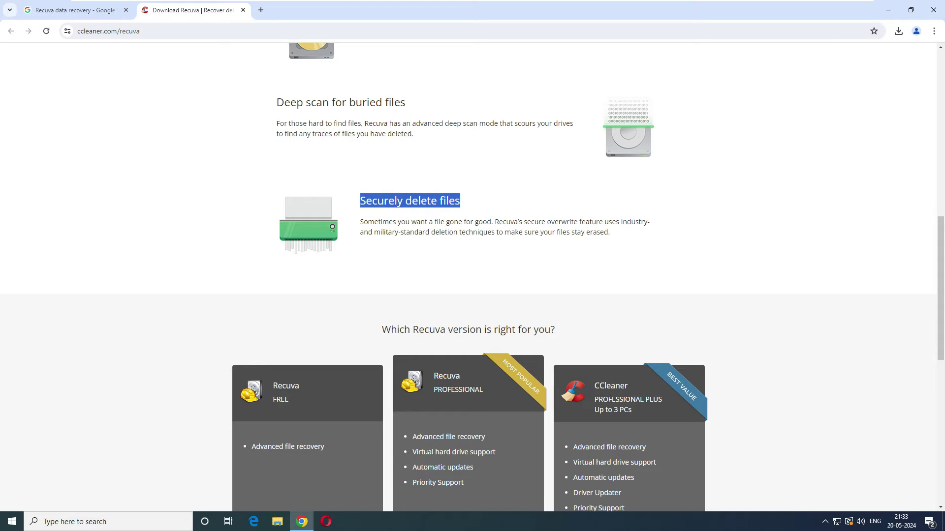
pyautogui.click(362, 201)
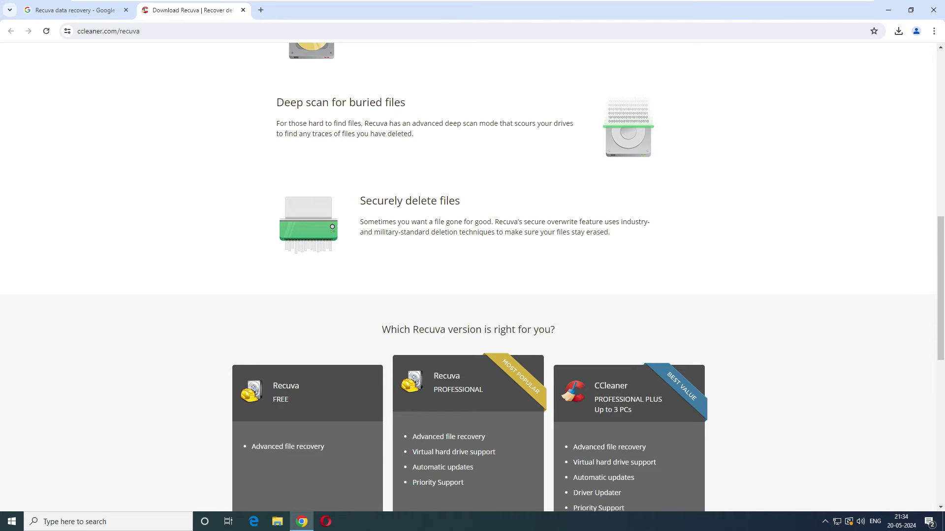
# - Return to the start of the product page and open the download page for the free version of Recuva
pyautogui.scroll(11, 468, 276)
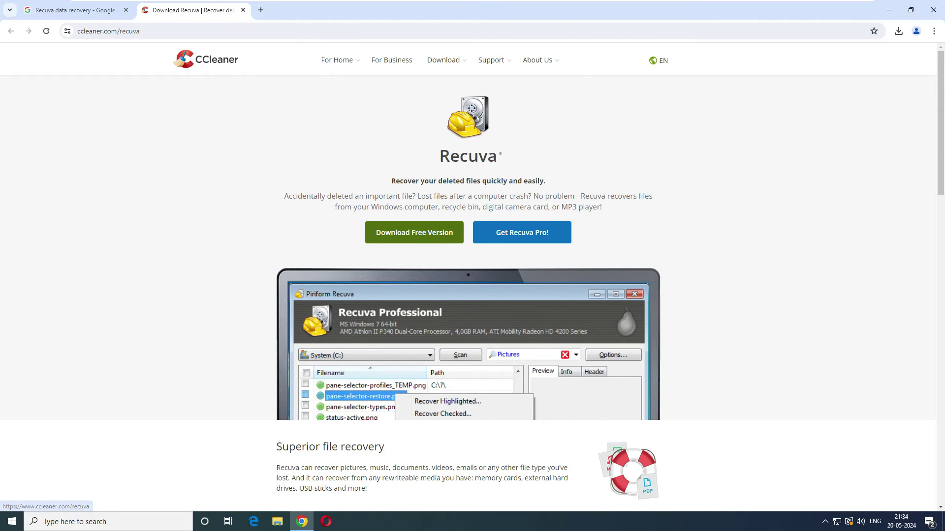
pyautogui.click(414, 233)
pyautogui.click(308, 358)
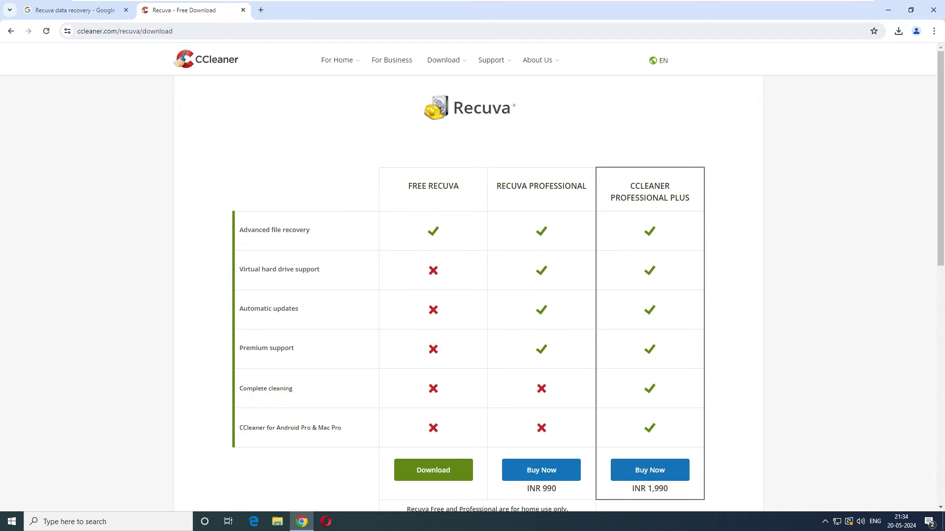
# - Examine the comparison table's features for Free Recuva, Recuva Professional and CCleaner Professional Plus
pyautogui.moveTo(311, 230); pyautogui.dragTo(241, 193)
pyautogui.click(240, 193)
pyautogui.moveTo(299, 308); pyautogui.dragTo(254, 308)
pyautogui.moveTo(294, 348); pyautogui.dragTo(246, 348)
pyautogui.moveTo(293, 389); pyautogui.dragTo(230, 389)
pyautogui.click(231, 389)
pyautogui.moveTo(342, 428); pyautogui.dragTo(308, 428)
pyautogui.click(307, 428)
pyautogui.moveTo(311, 231); pyautogui.dragTo(239, 231)
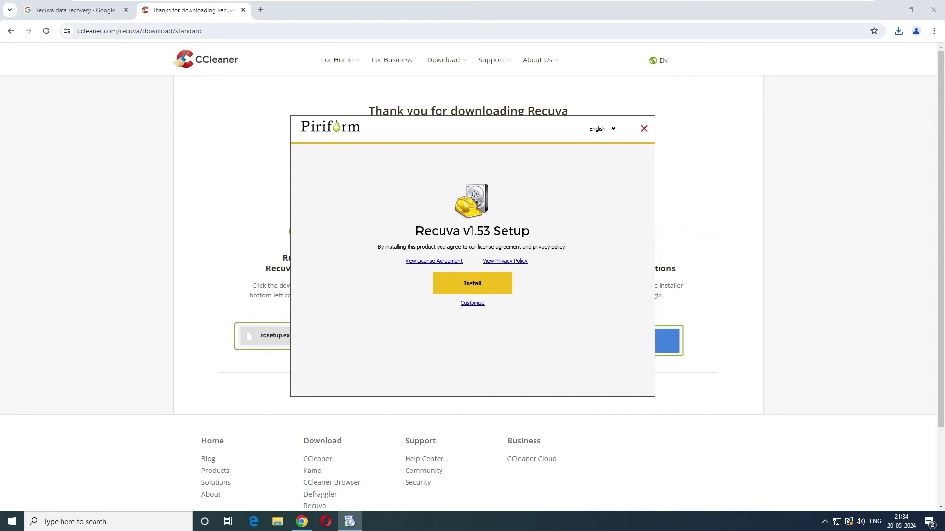
# - Install Recuva v1.53 and start its recovery wizard
pyautogui.click(472, 284)
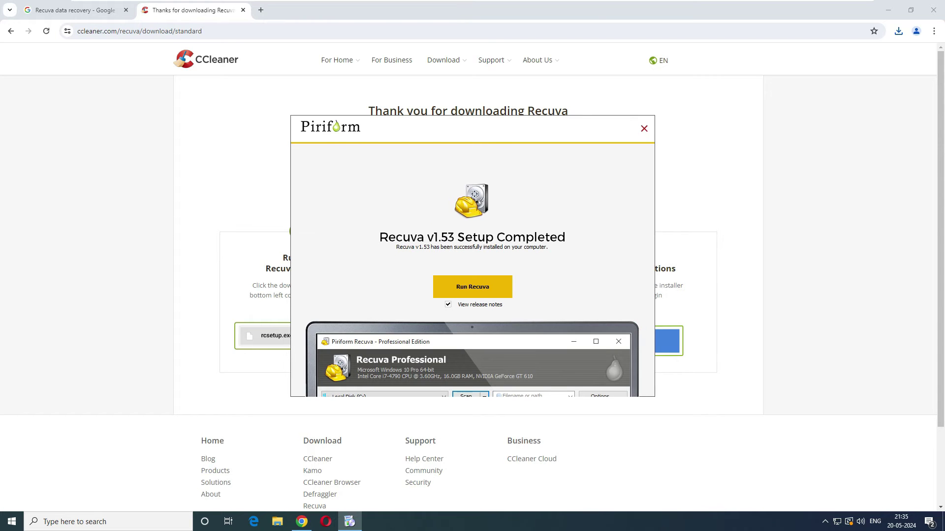
pyautogui.press('Return')
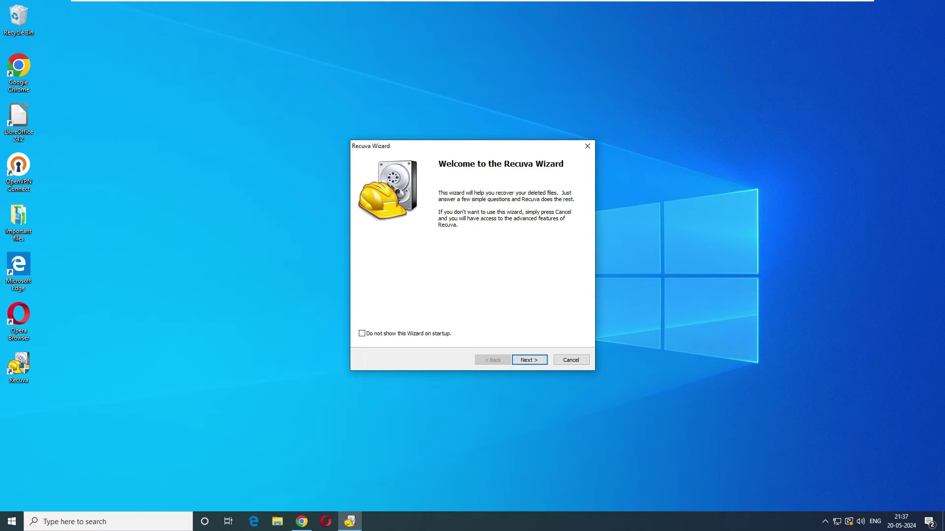
pyautogui.press('Return')
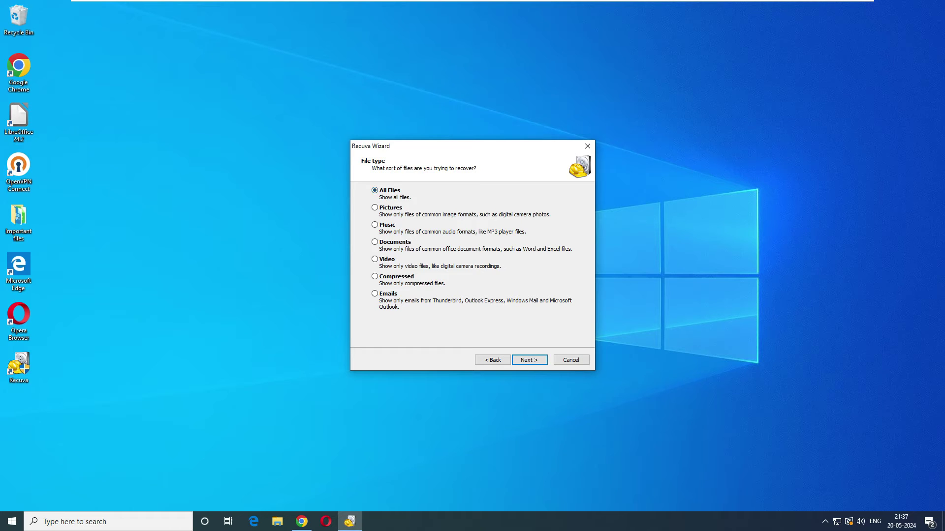
# - Accept All Files as the file type, choose a specific location for the search and open the folder browser
pyautogui.press('Return')
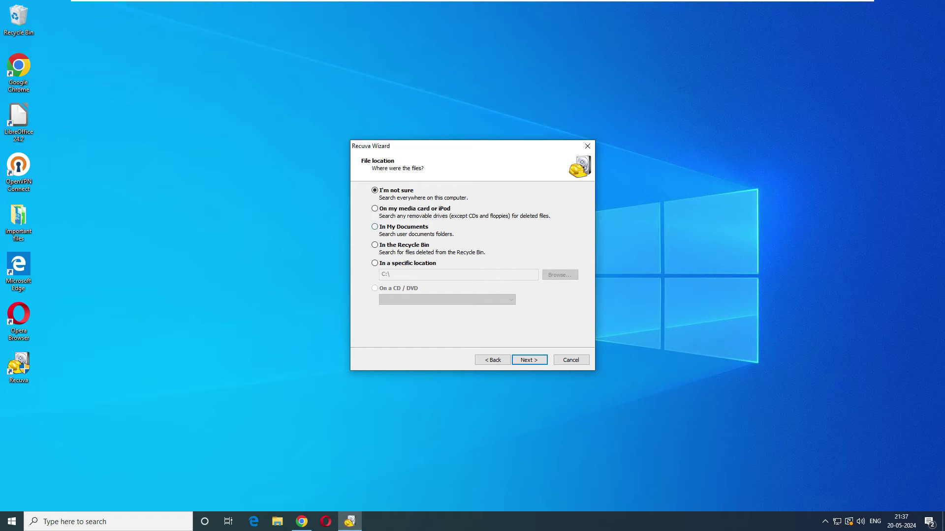
pyautogui.click(394, 263)
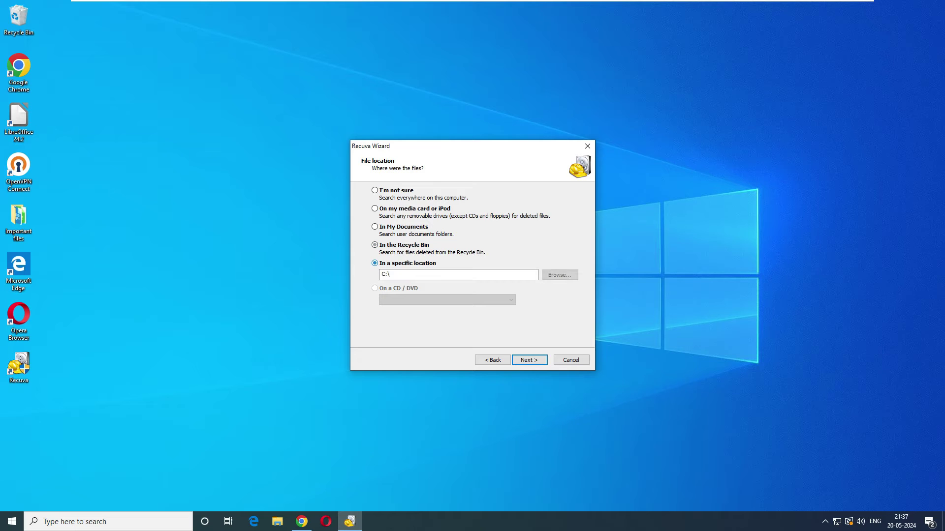
pyautogui.click(560, 275)
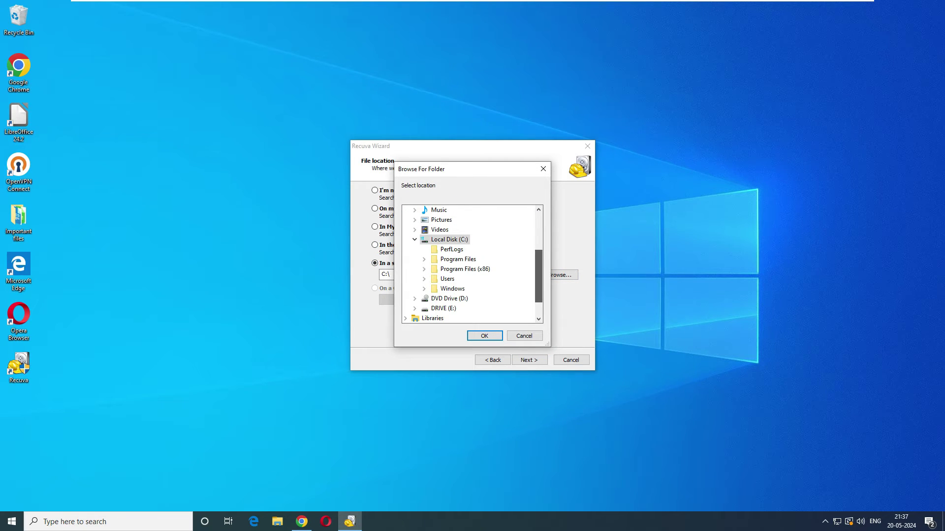
# - Switch to File Explorer and copy the desktop's Important files folder to DRIVE (E:)
pyautogui.press('super+e')
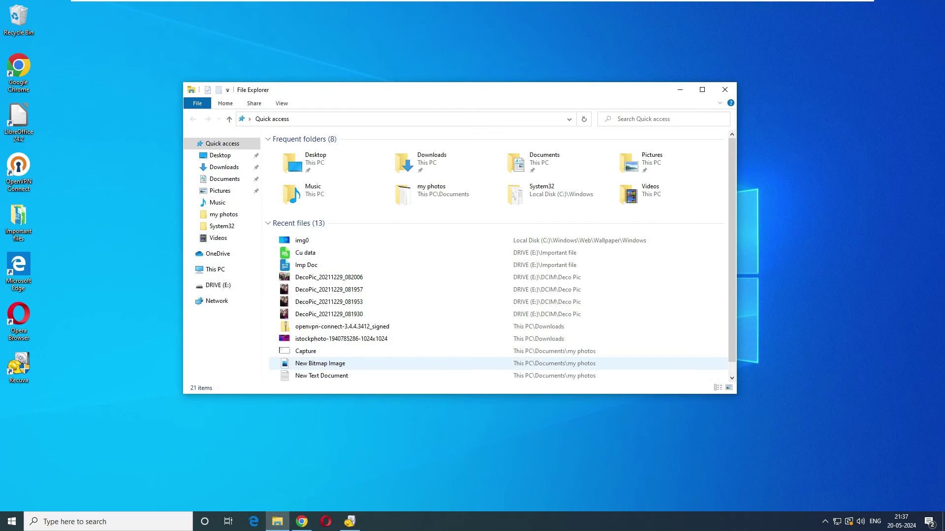
pyautogui.click(218, 286)
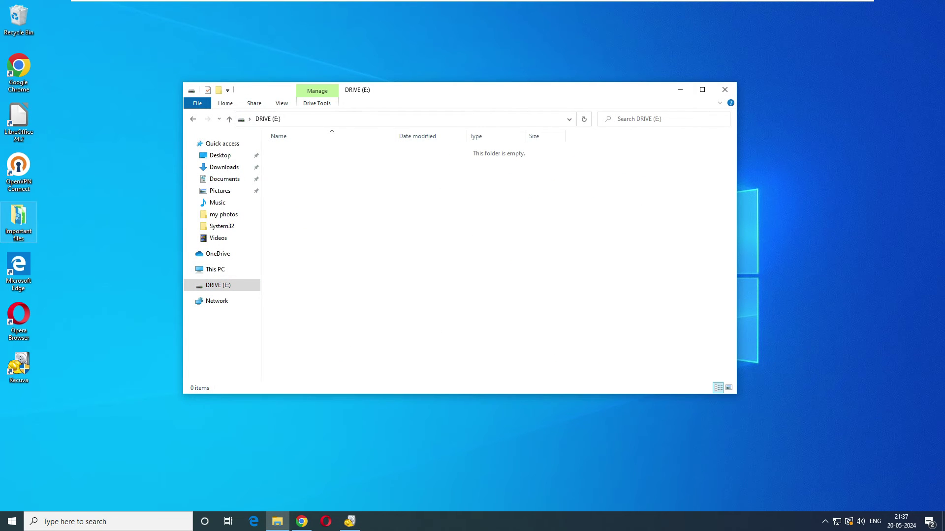
pyautogui.rightClick(388, 204)
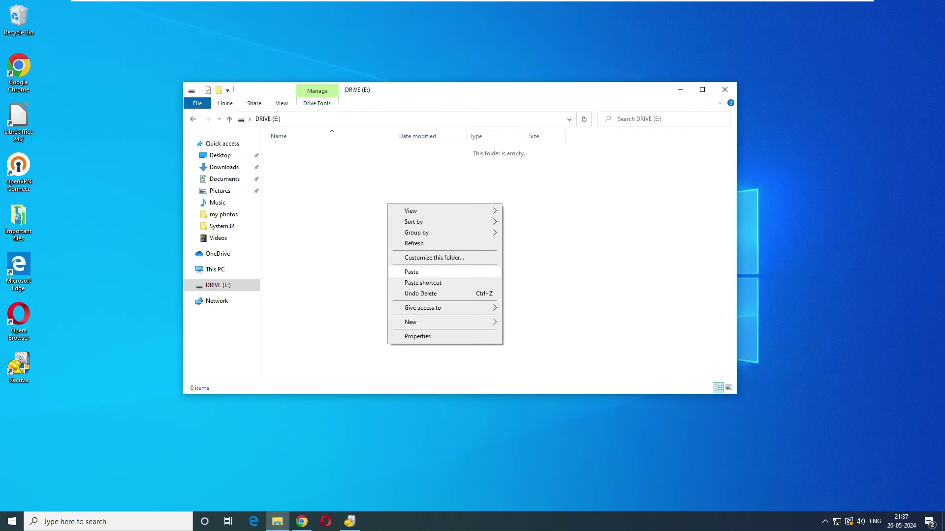
pyautogui.click(412, 271)
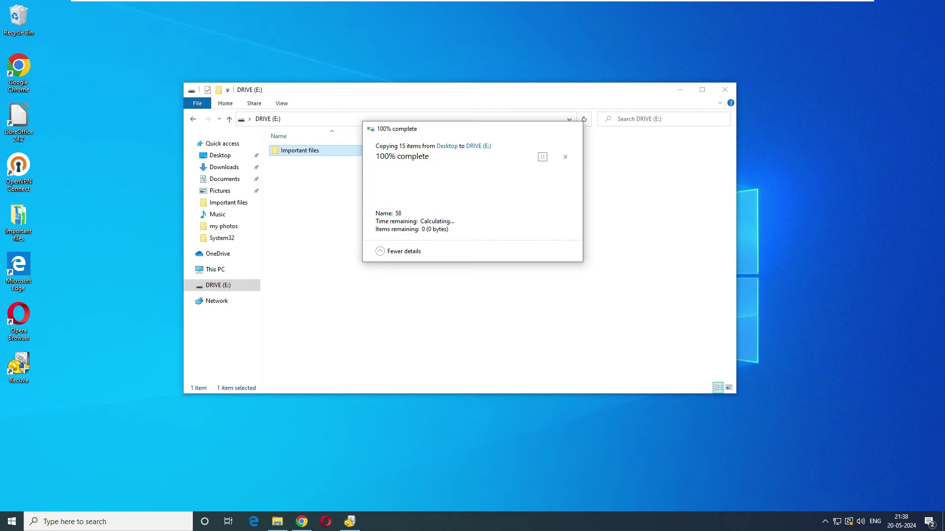
# - Open the Important files folder on DRIVE (E:) and examine its Photos subfolder, video, spreadsheet and document
pyautogui.doubleClick(299, 150)
pyautogui.doubleClick(300, 150)
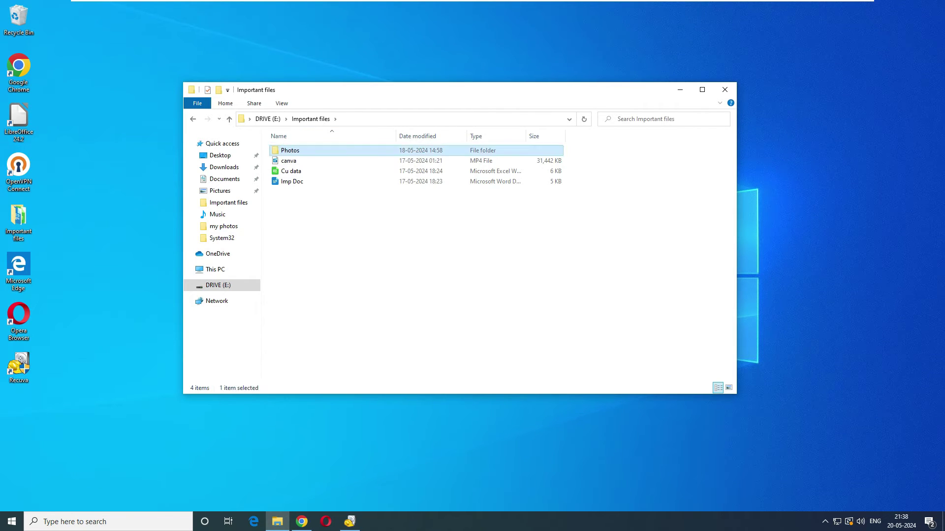
pyautogui.scroll(-5, 334, 276)
pyautogui.scroll(5, 333, 268)
pyautogui.hotkey('alt', 'Left')
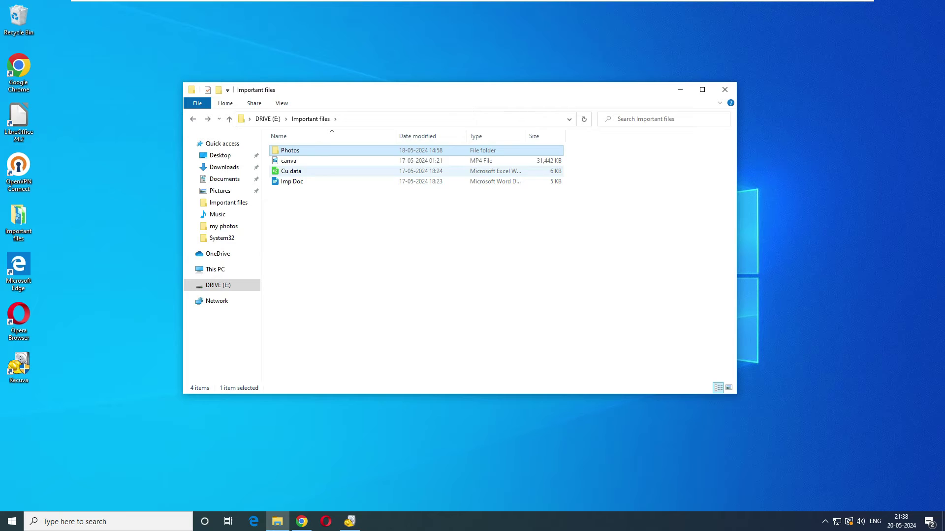
pyautogui.click(315, 161)
pyautogui.click(315, 171)
pyautogui.click(315, 198)
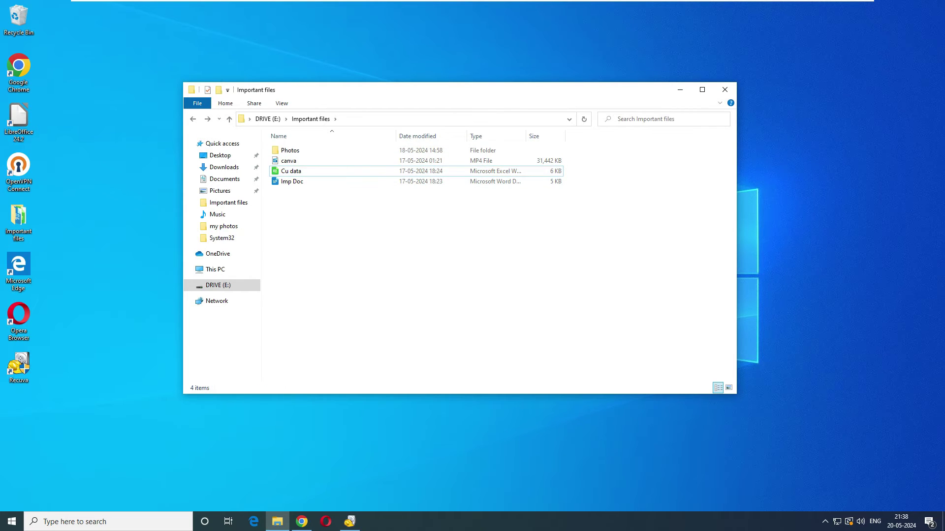
# - Permanently delete the Photos folder, canva, Cu data and Imp Doc from the Important files folder on DRIVE (E:)
pyautogui.moveTo(314, 197); pyautogui.dragTo(291, 170)
pyautogui.click(193, 119)
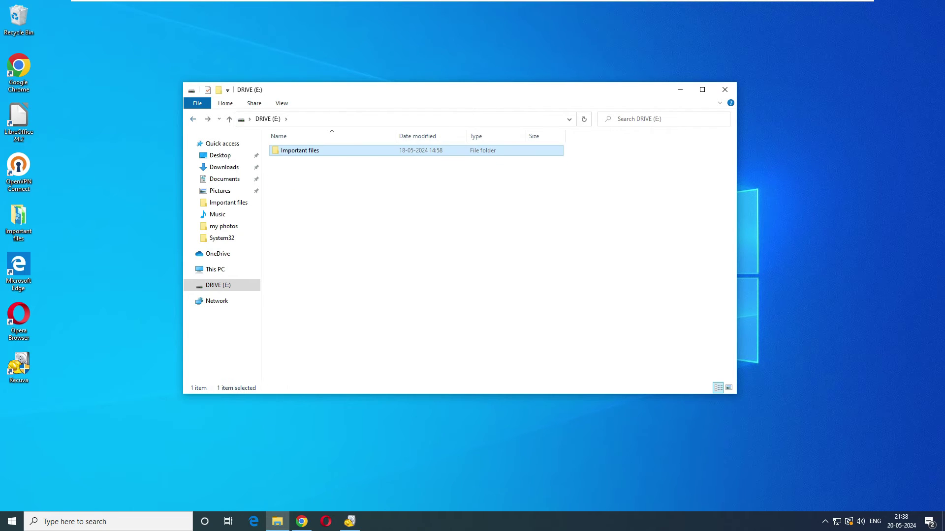
pyautogui.doubleClick(305, 150)
pyautogui.moveTo(342, 246); pyautogui.dragTo(286, 149)
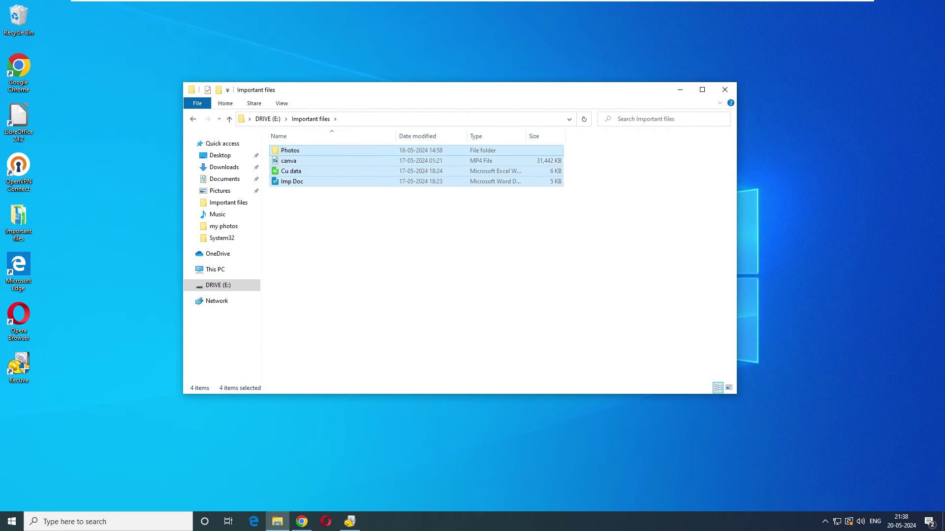
pyautogui.hotkey('shift', 'Delete')
pyautogui.press('Return')
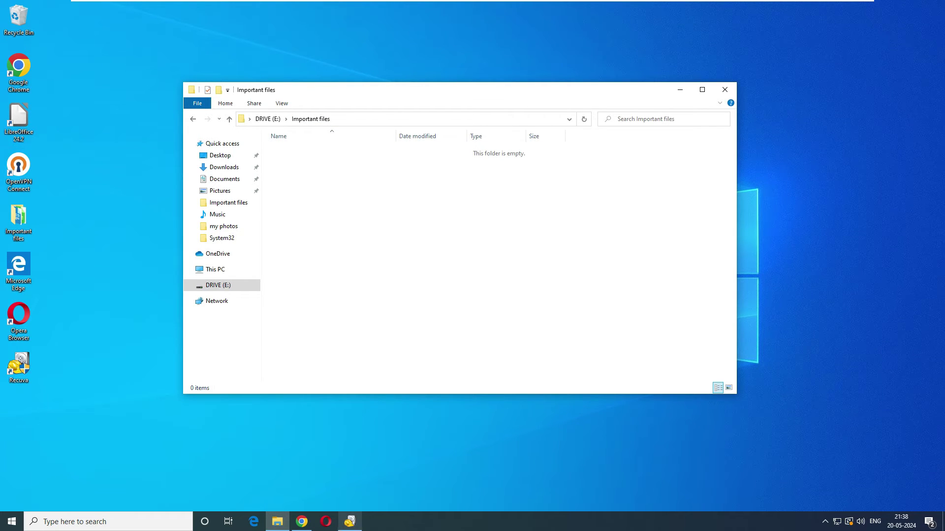
# - Switch to the Recuva wizard and set the specific search location to E:\Important files
pyautogui.click(350, 522)
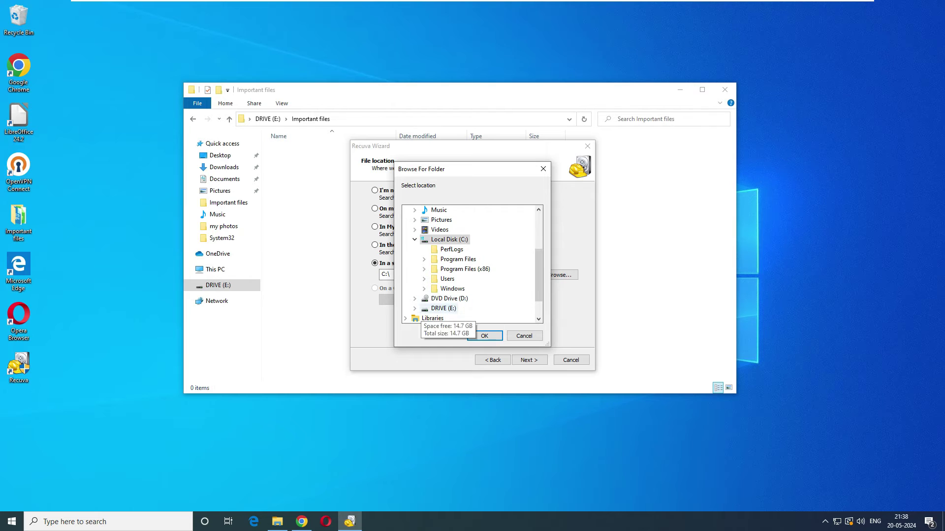
pyautogui.click(443, 308)
pyautogui.click(459, 280)
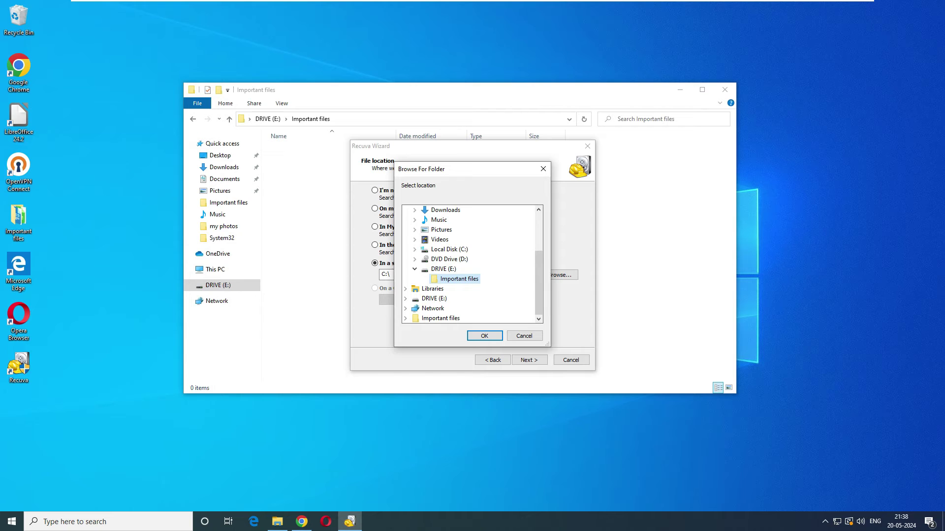
pyautogui.click(484, 336)
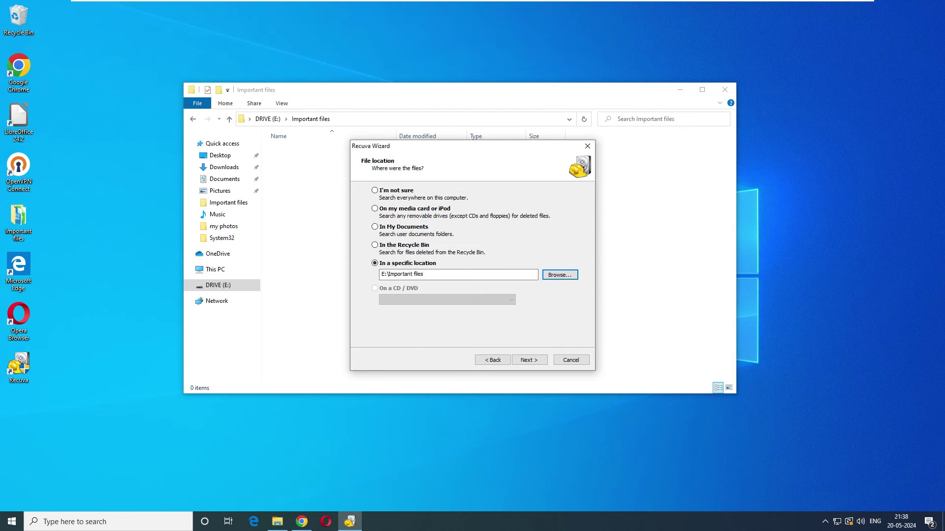
# - Enable Deep Scan in the wizard and start the search for deleted files
pyautogui.click(529, 360)
pyautogui.click(439, 274)
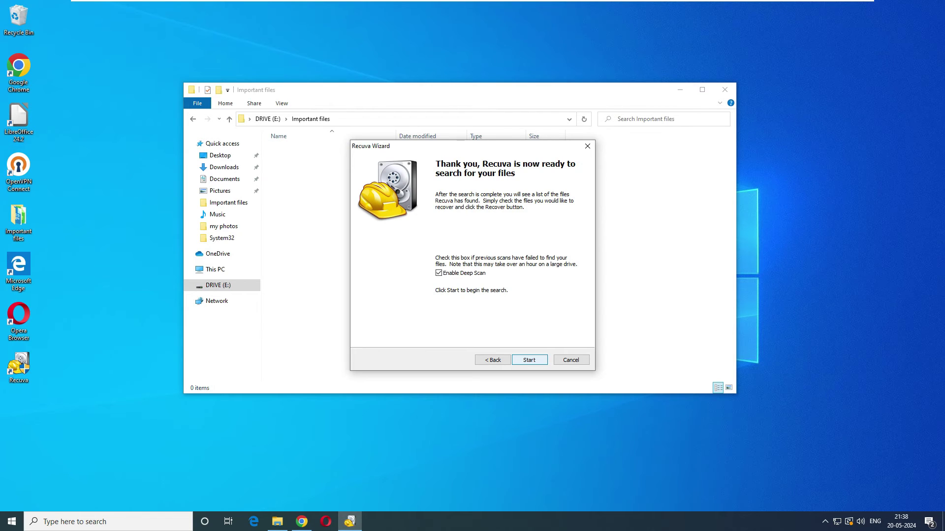
pyautogui.press('Return')
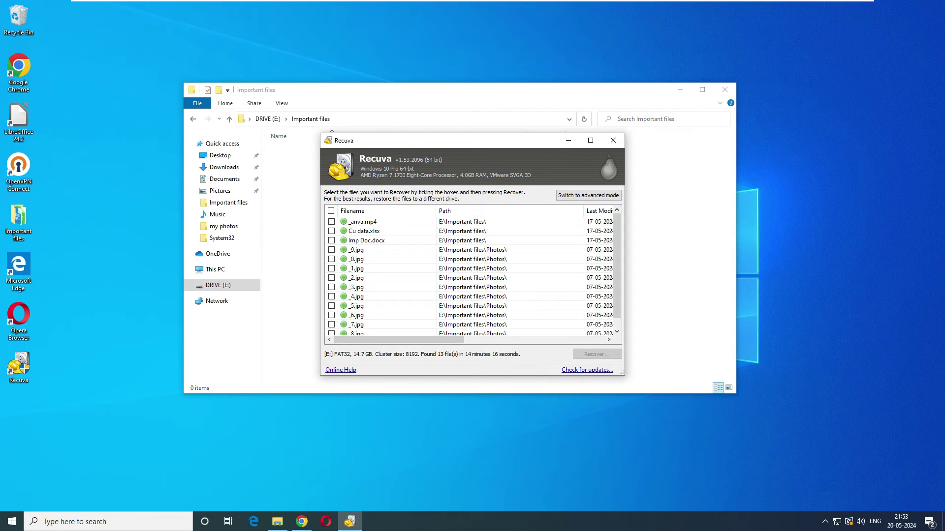
# - Look through the found video, spreadsheet, document and photos, and mark all of the files for recovery
pyautogui.click(363, 222)
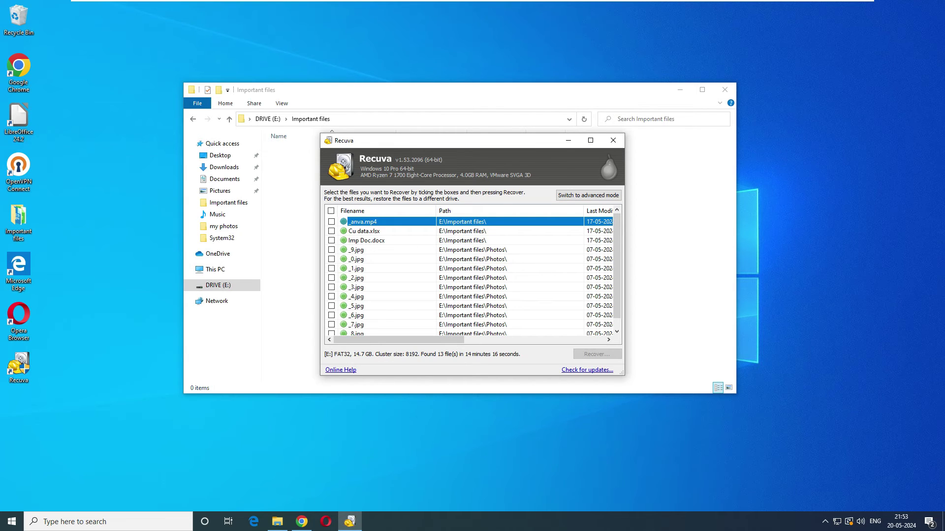
pyautogui.click(364, 231)
pyautogui.click(367, 241)
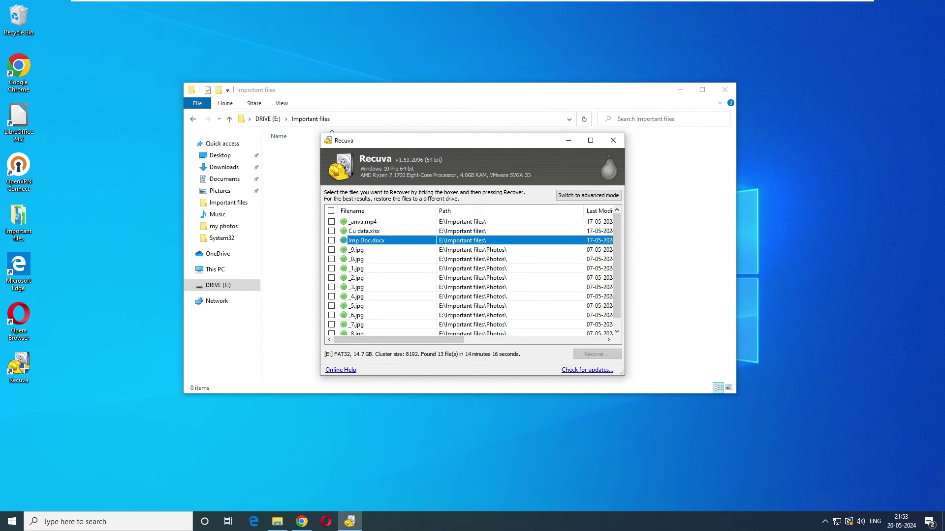
pyautogui.click(332, 250)
pyautogui.scroll(-1, 470, 274)
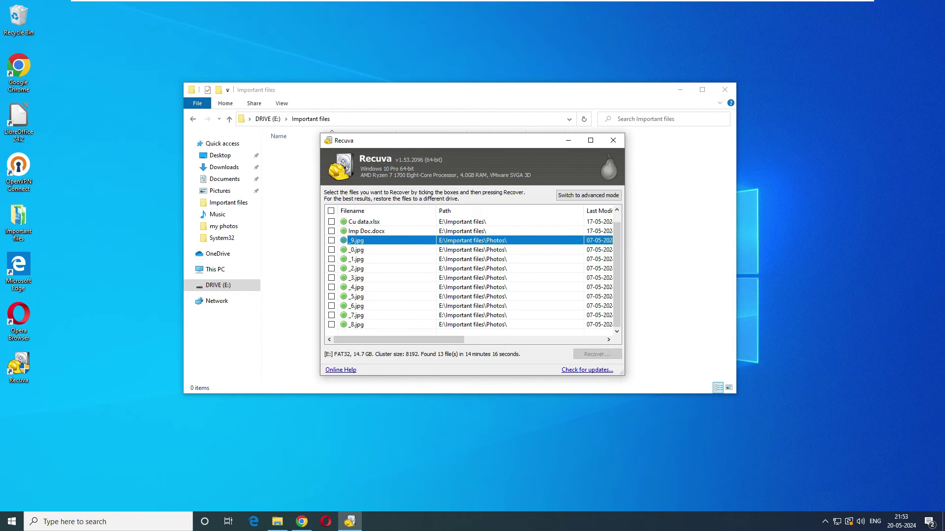
pyautogui.scroll(1, 472, 275)
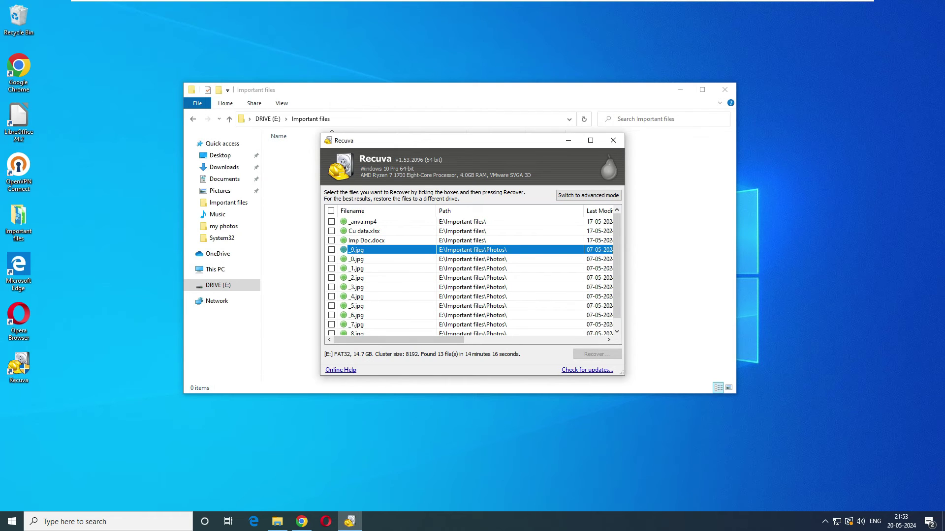
pyautogui.click(331, 211)
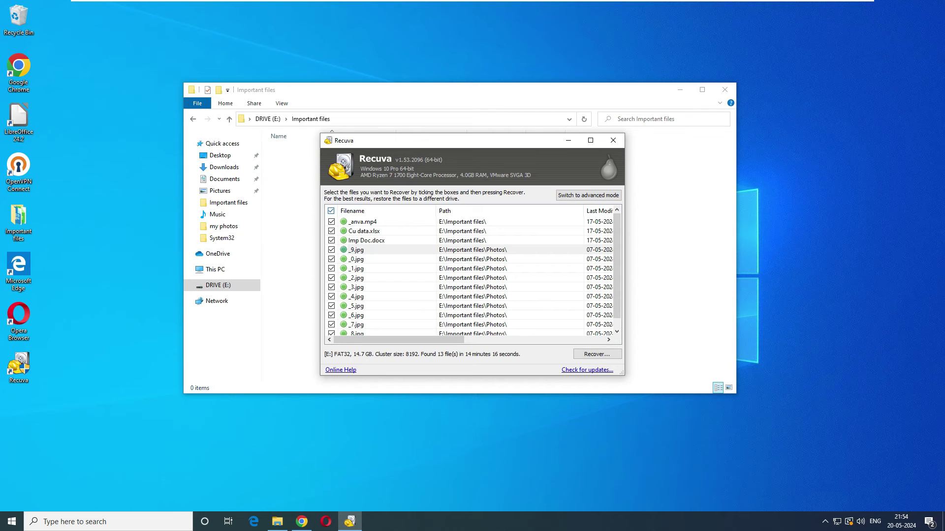
pyautogui.scroll(-1, 473, 275)
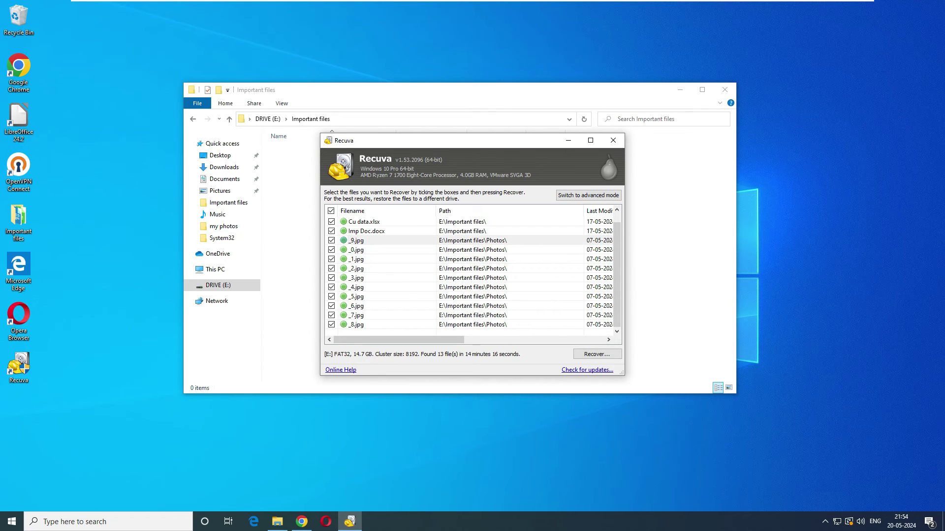
# - Recover the marked files into a new folder named pen drive rec on Local Disk (C:) and close Recuva
pyautogui.click(597, 354)
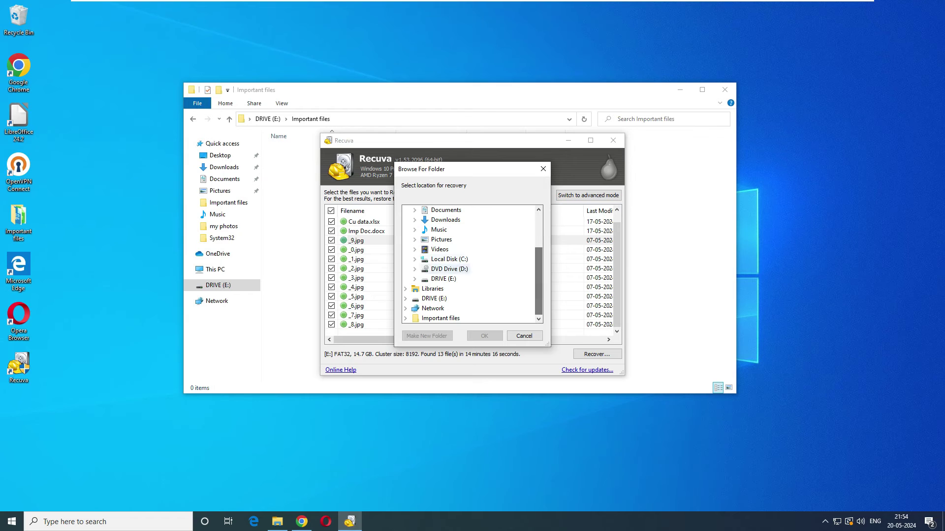
pyautogui.click(461, 260)
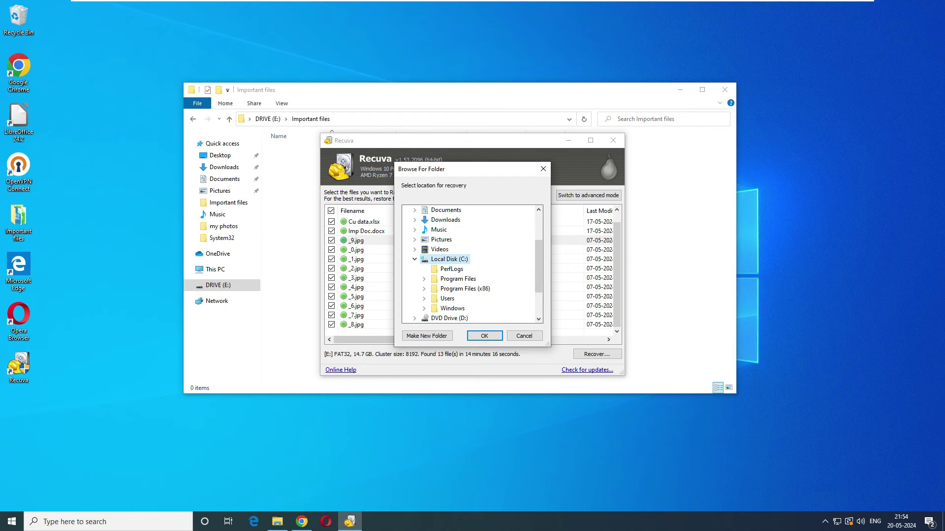
pyautogui.click(427, 336)
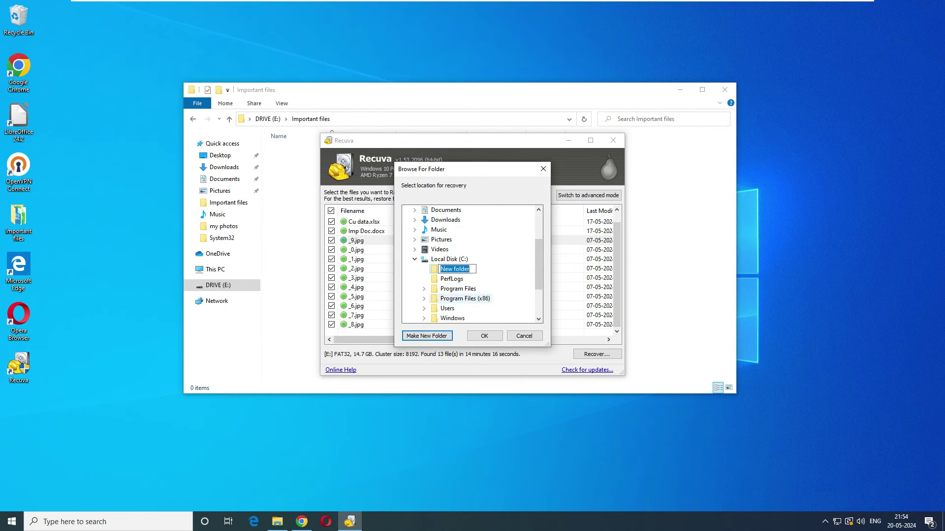
pyautogui.write('pen drive rec')
pyautogui.press('Return')
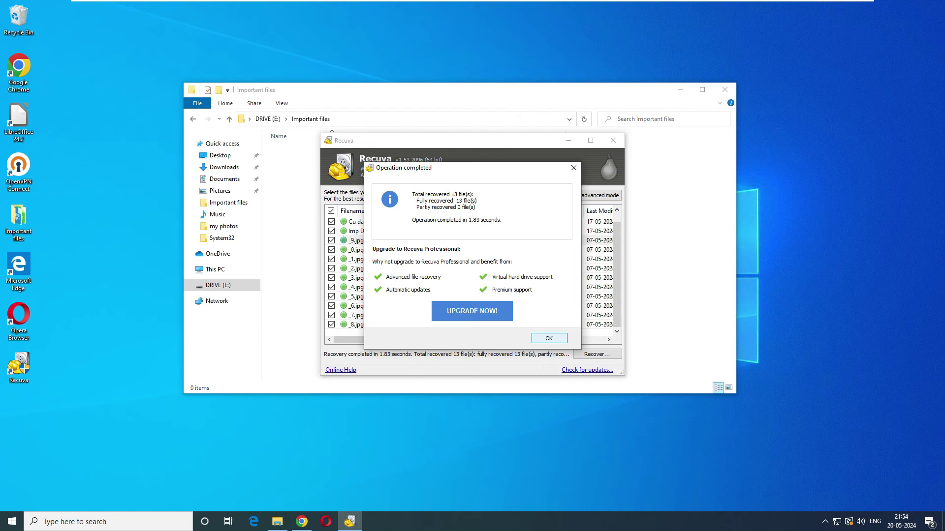
pyautogui.click(549, 338)
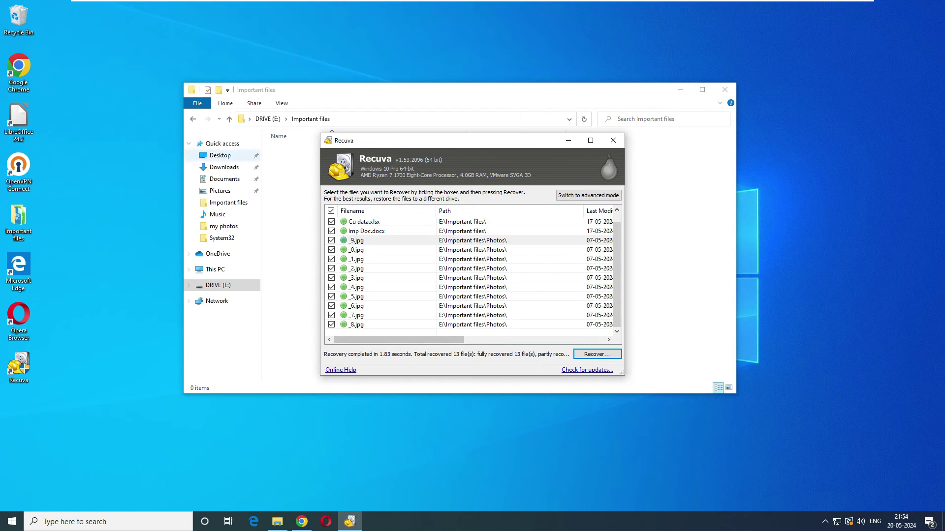
pyautogui.click(612, 140)
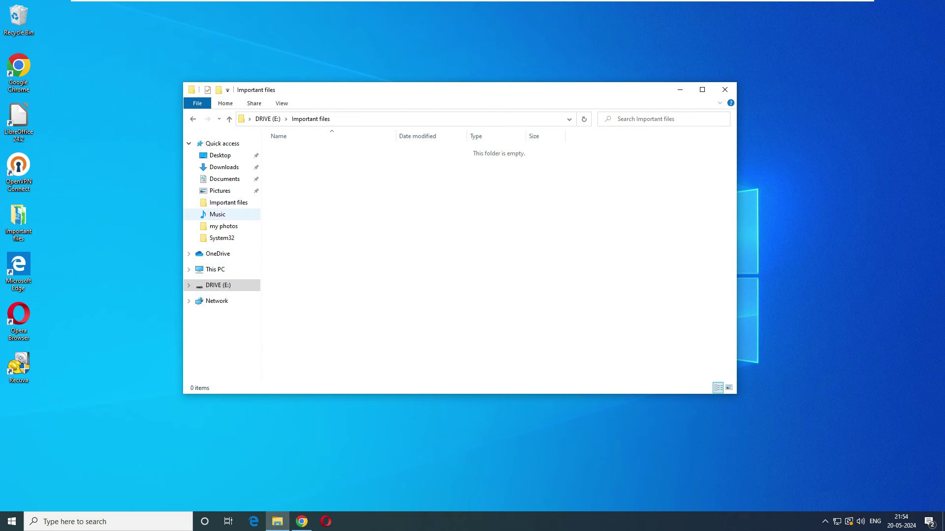
# - Open the pen drive rec folder on Local Disk (C:) and view the recovered photos, starting with _0.jpg
pyautogui.click(215, 269)
pyautogui.doubleClick(300, 254)
pyautogui.doubleClick(297, 151)
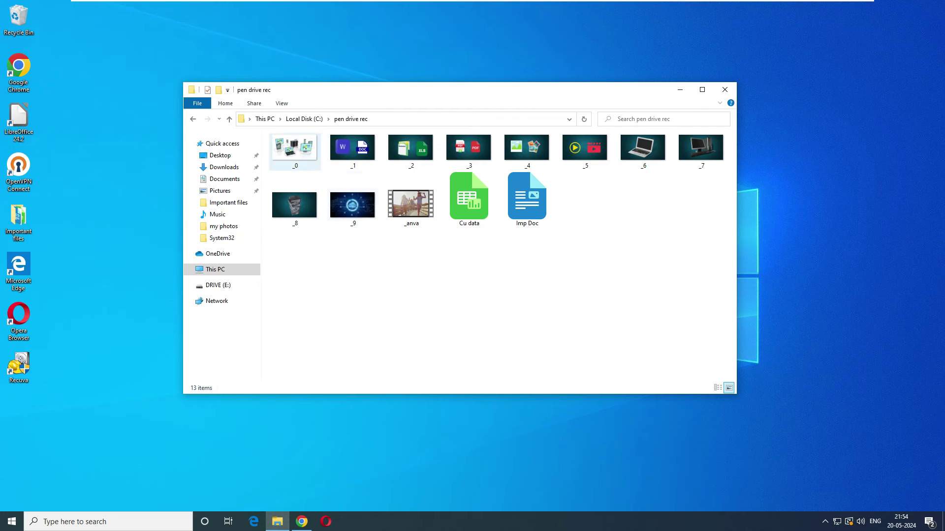
pyautogui.click(298, 150)
pyautogui.click(504, 369)
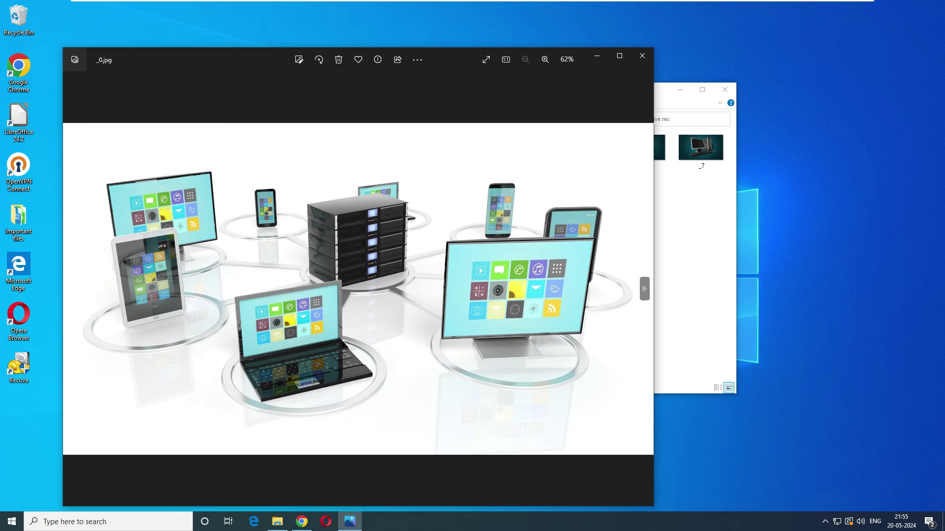
pyautogui.press('Right')
pyautogui.press('Right')
pyautogui.press('Right')
pyautogui.press('Right')
pyautogui.press('Right')
pyautogui.press('Right')
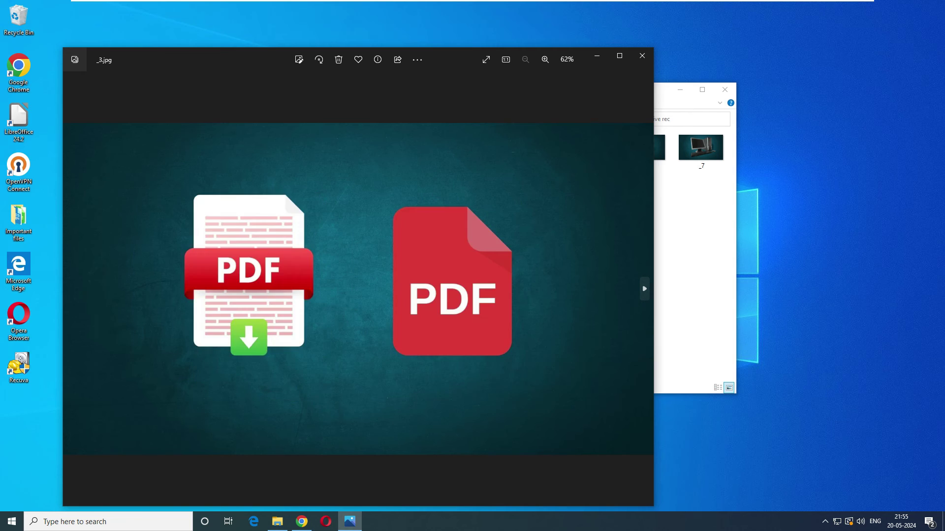
pyautogui.click(642, 56)
# - Play the recovered _anva video and examine the column B figures in the recovered Cu data spreadsheet
pyautogui.doubleClick(410, 205)
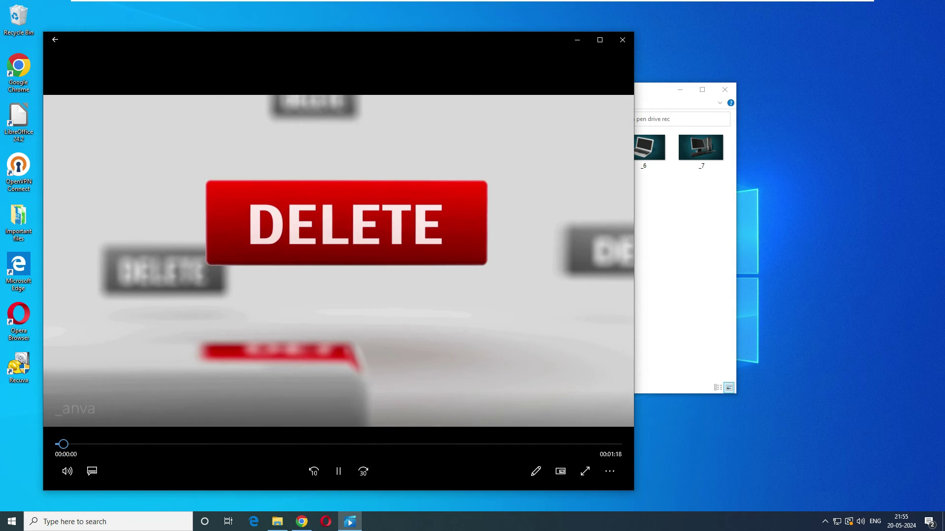
pyautogui.click(623, 40)
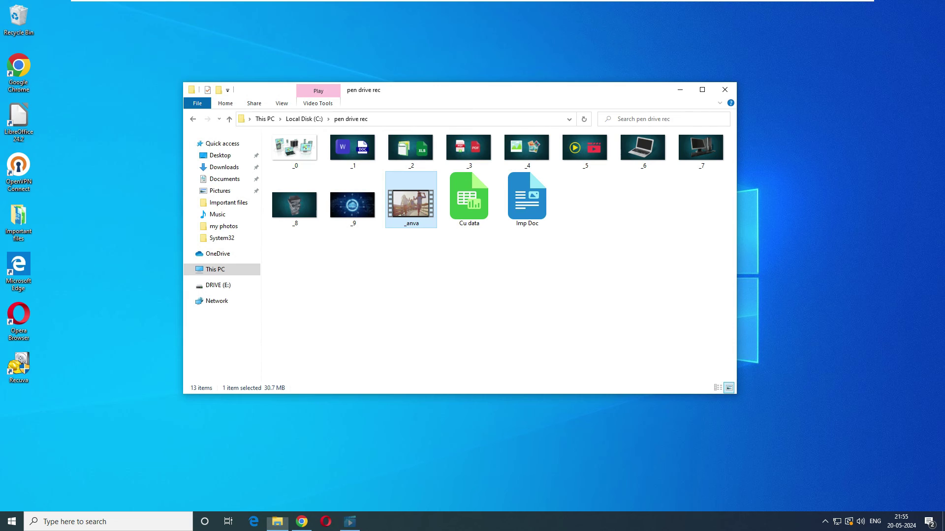
pyautogui.doubleClick(469, 200)
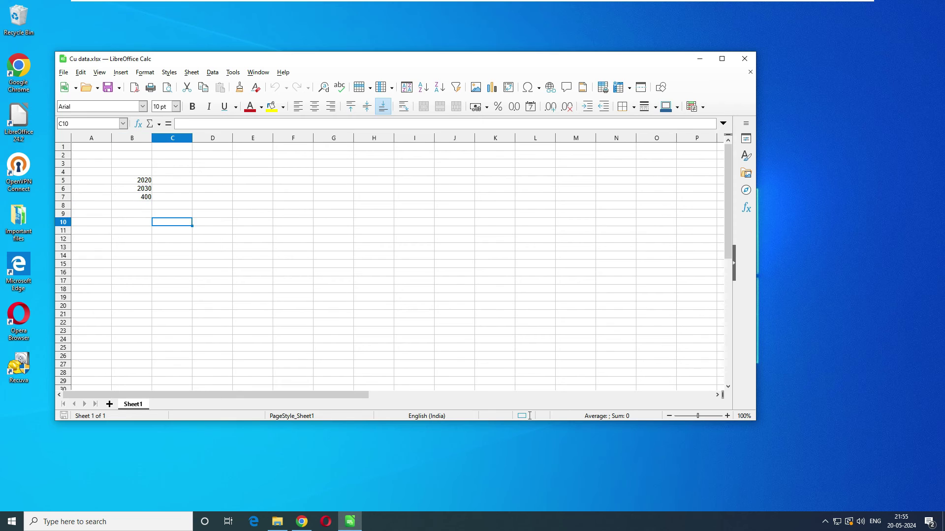
pyautogui.moveTo(132, 172); pyautogui.dragTo(131, 213)
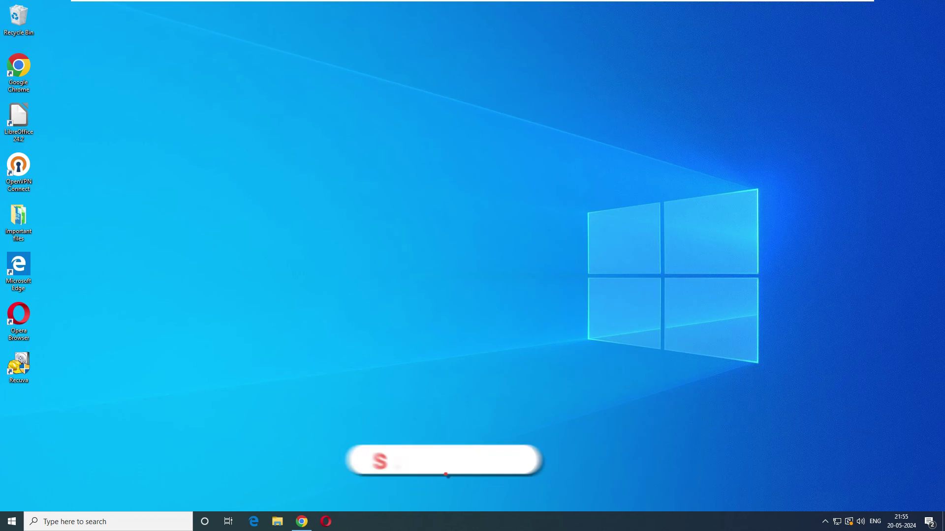
# - Refresh the desktop and place the Recuva shortcut above the Important files folder
pyautogui.rightClick(483, 157)
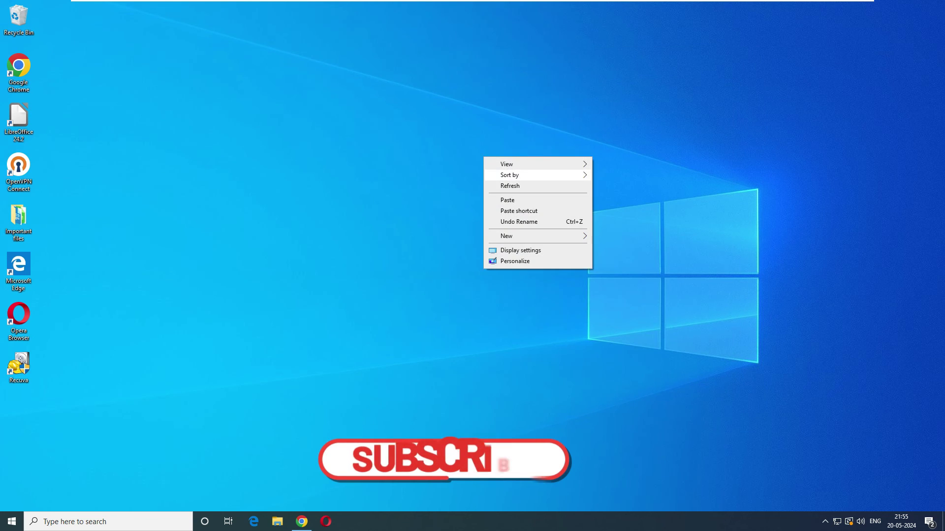
pyautogui.click(512, 186)
pyautogui.rightClick(323, 179)
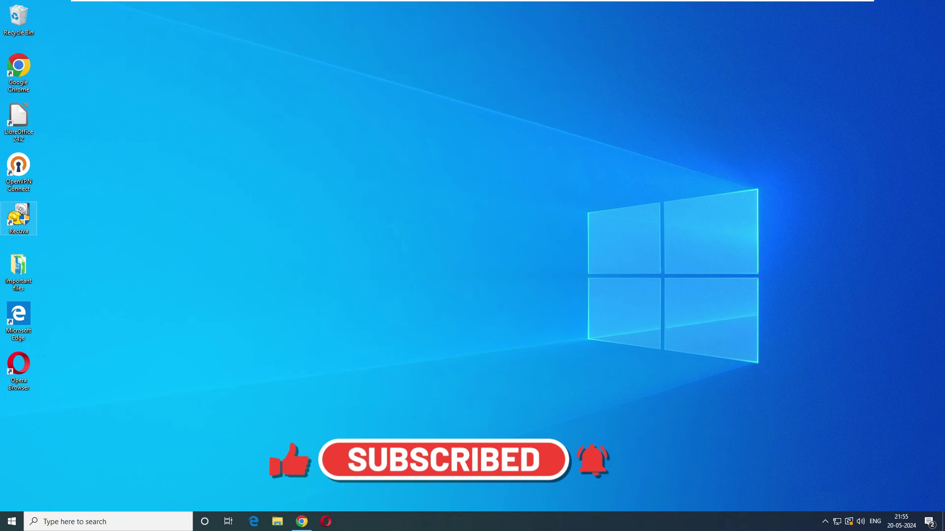
# - Format DRIVE (E:) as FAT32 with an 8192-byte allocation unit size, the volume label DRIVE and Quick Format
pyautogui.click(277, 522)
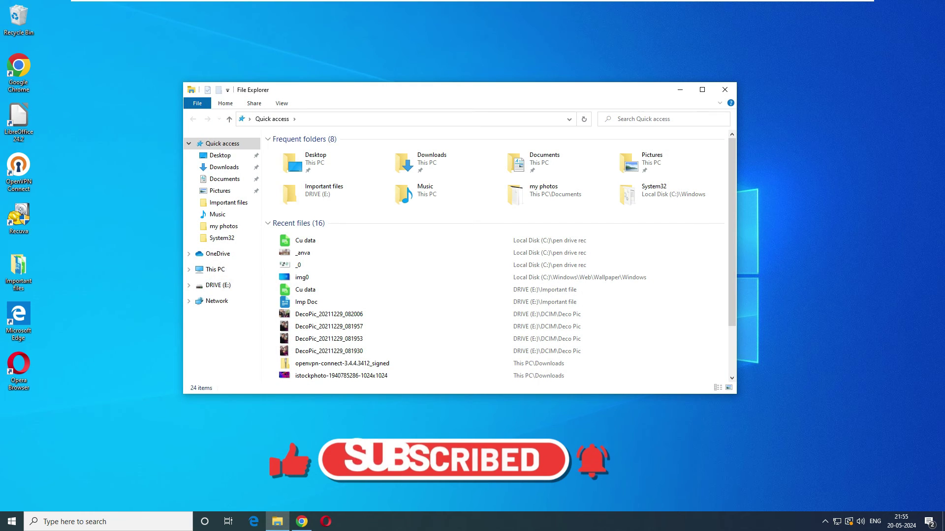
pyautogui.click(218, 286)
pyautogui.rightClick(220, 286)
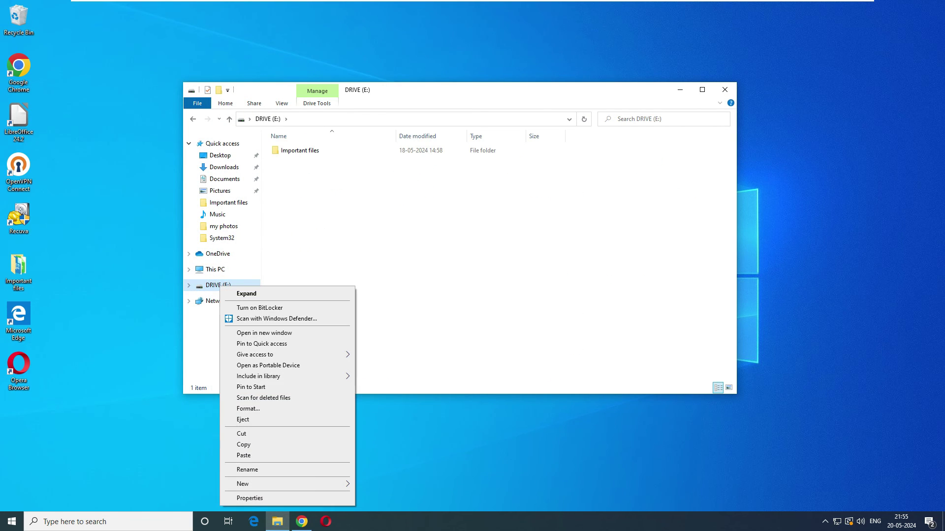
pyautogui.click(248, 409)
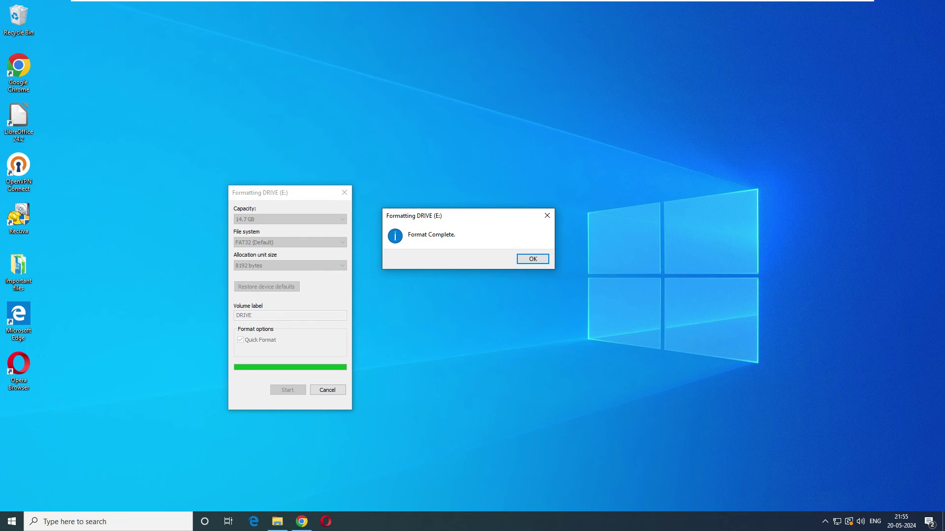
pyautogui.click(533, 260)
# - Check the contents of the formatted DRIVE (E:) in File Explorer and its free space under This PC
pyautogui.click(277, 522)
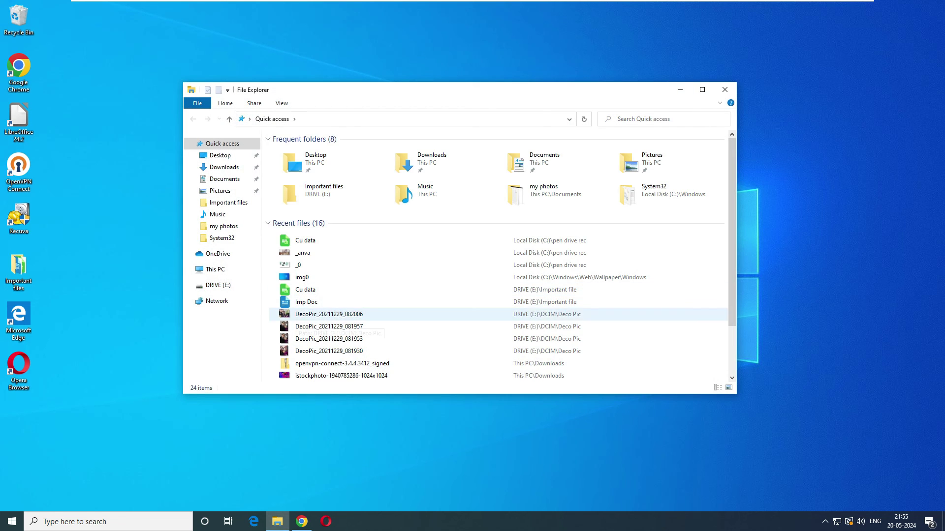
pyautogui.click(218, 286)
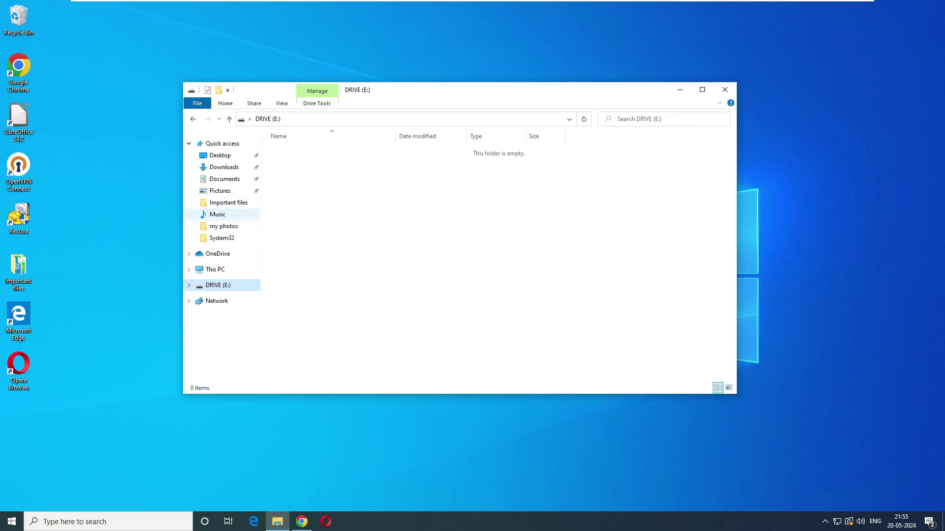
pyautogui.click(215, 269)
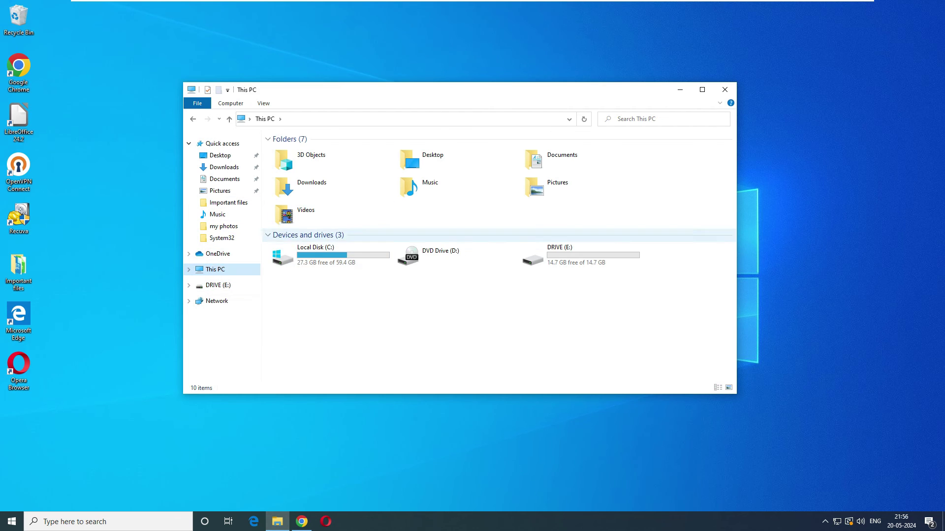
# - Delete the pen drive rec folder from Local Disk (C:) and empty the Recycle Bin
pyautogui.doubleClick(320, 249)
pyautogui.click(298, 150)
pyautogui.rightClick(307, 148)
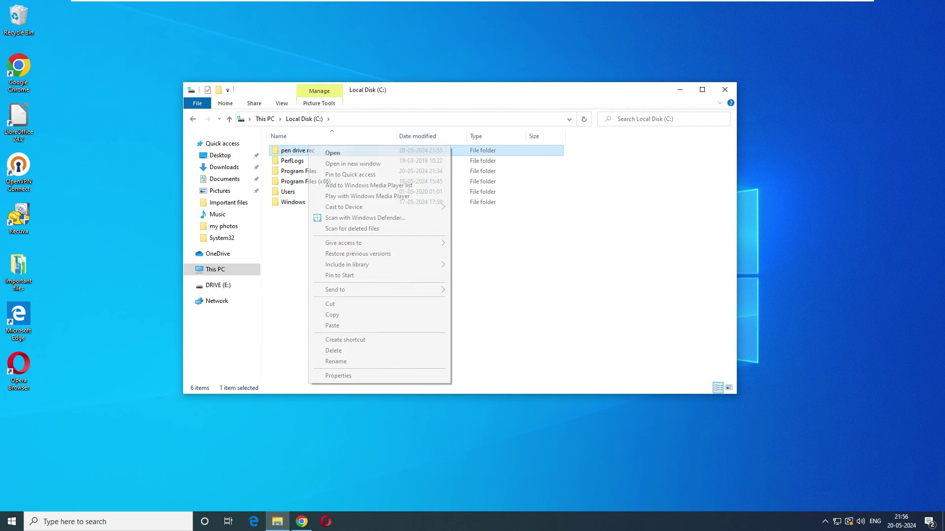
pyautogui.click(325, 353)
pyautogui.rightClick(12, 25)
pyautogui.click(51, 43)
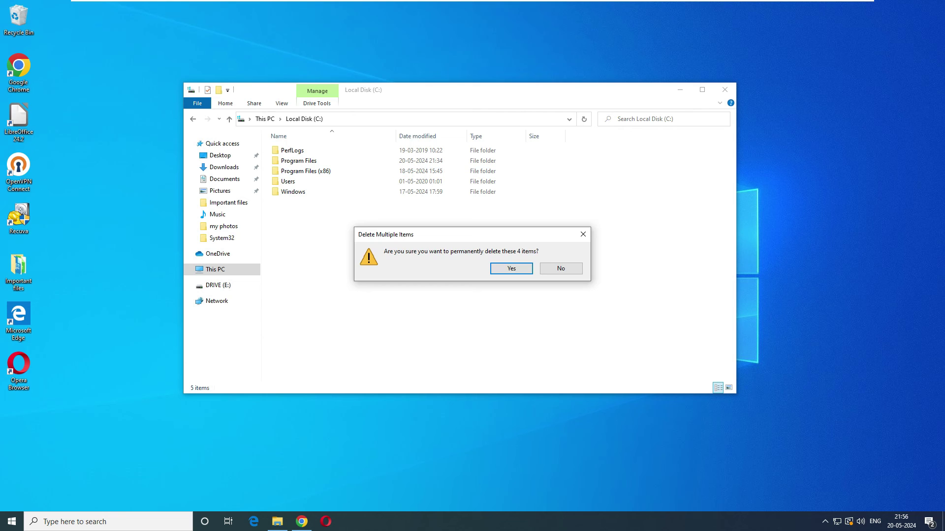
pyautogui.click(511, 268)
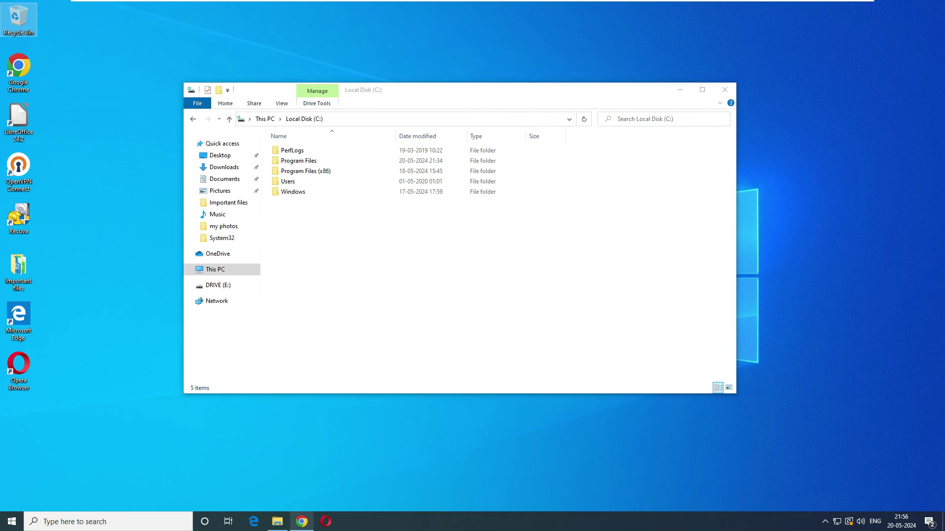
# - Launch Recuva with administrator permission and choose All Files as the file type in its wizard
pyautogui.doubleClick(19, 218)
pyautogui.press('Return')
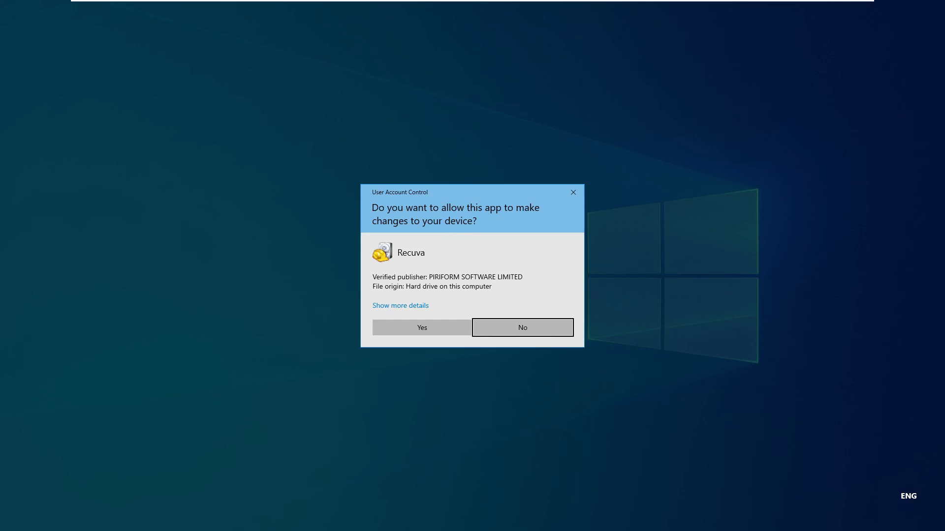
pyautogui.click(424, 326)
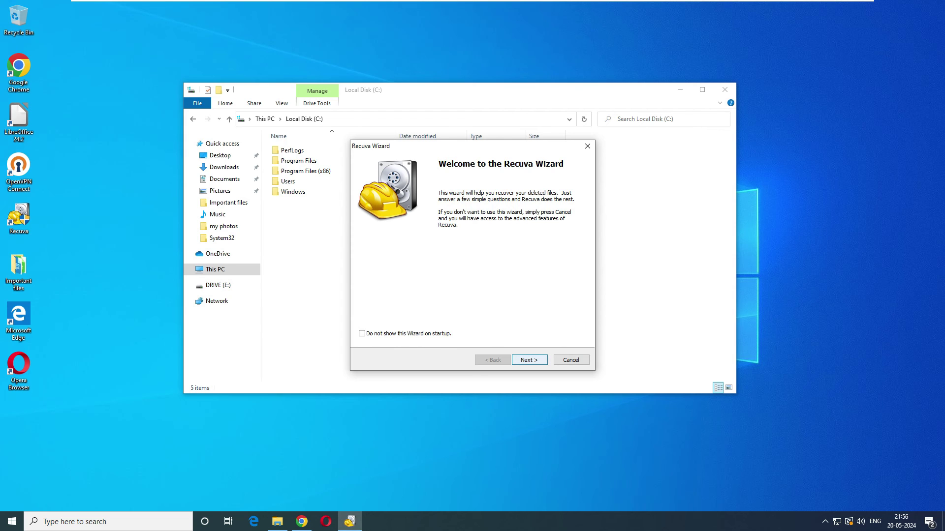
pyautogui.press('Return')
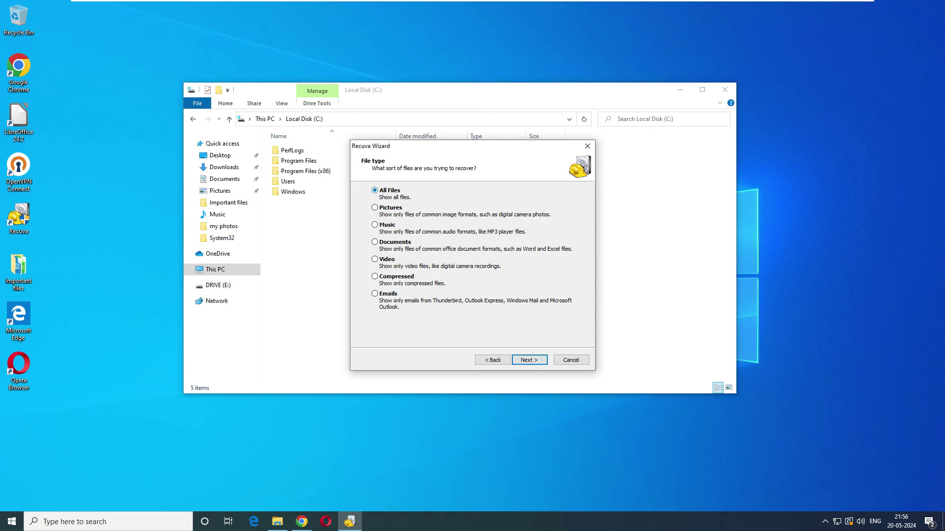
pyautogui.press('Return')
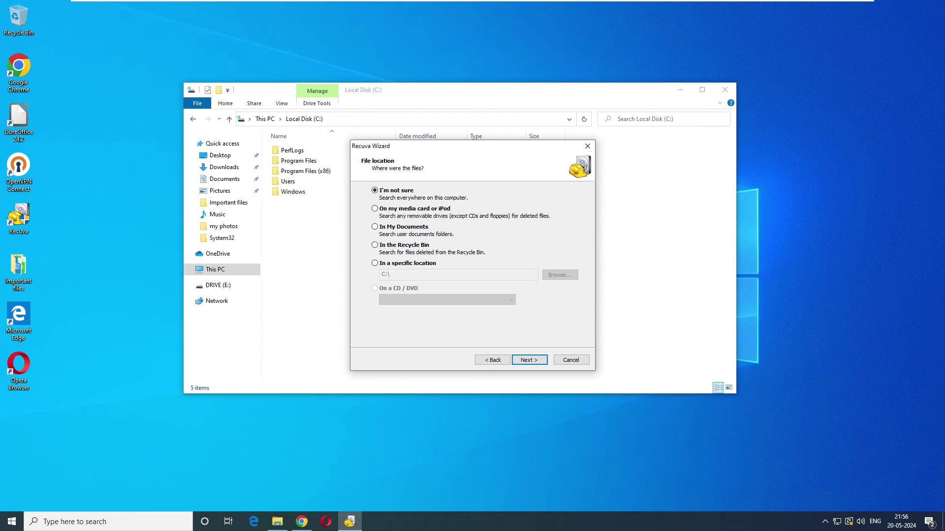
# - Set the specific search location to DRIVE (E:) and run the search with Deep Scan enabled
pyautogui.click(376, 263)
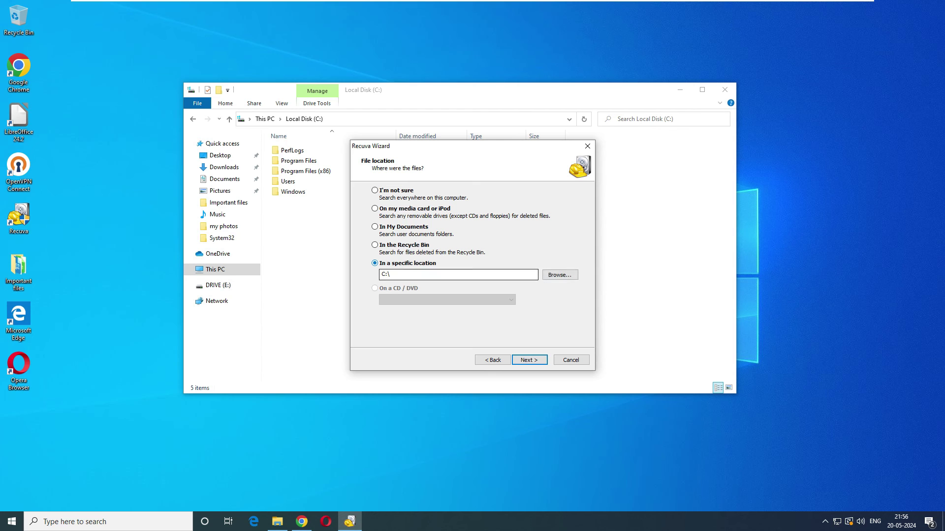
pyautogui.click(560, 275)
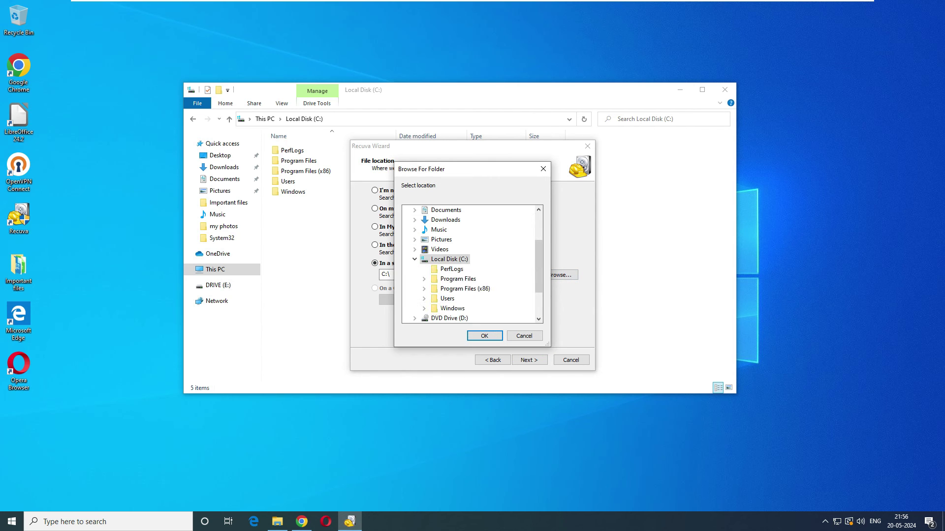
pyautogui.scroll(-2, 454, 308)
pyautogui.click(453, 279)
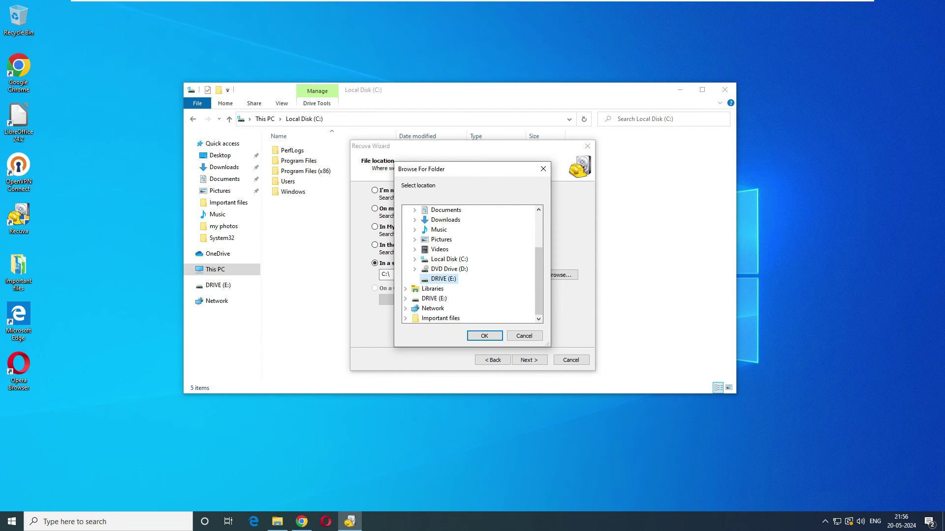
pyautogui.click(484, 336)
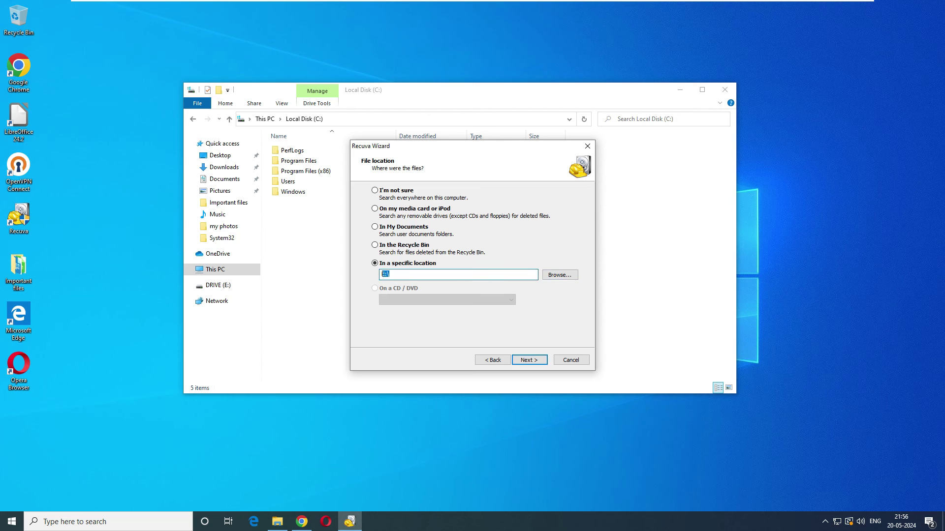
pyautogui.press('Return')
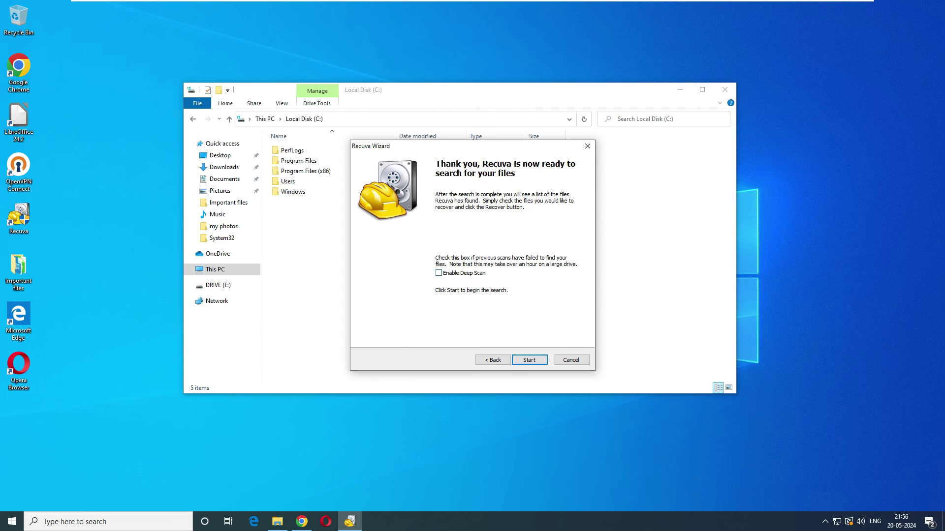
pyautogui.click(439, 273)
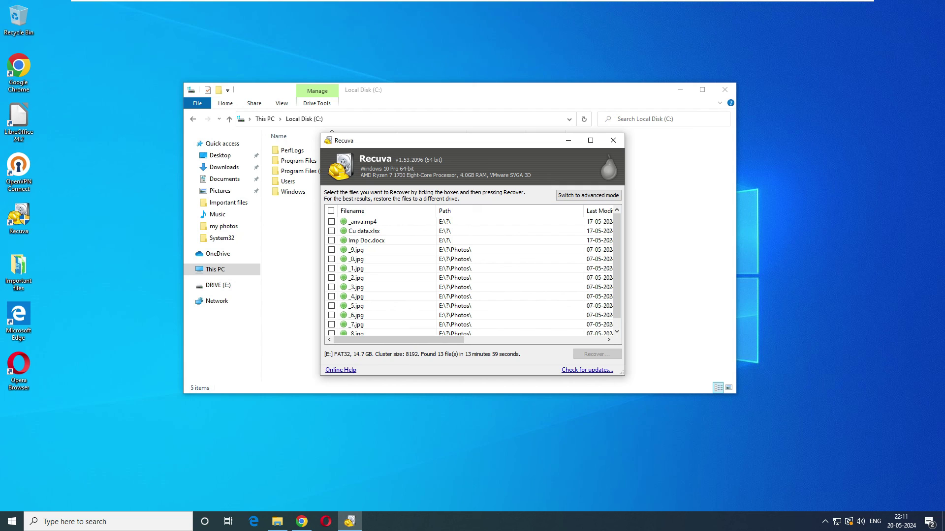
# - Examine the list of found files, including _anva.mp4, Cu data.xlsx, Imp Doc.docx and the photos
pyautogui.click(471, 249)
pyautogui.scroll(-1, 472, 249)
pyautogui.scroll(1, 471, 249)
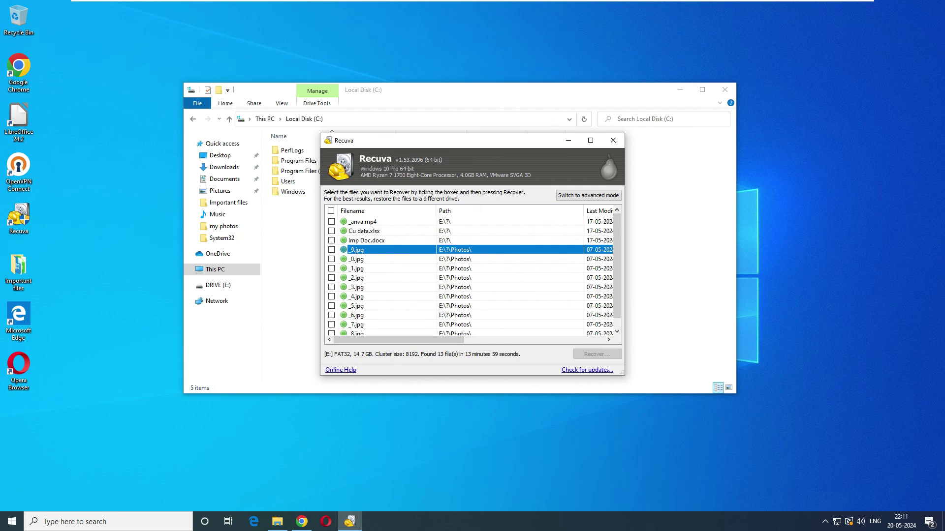
pyautogui.press('Up')
pyautogui.press('Up')
pyautogui.press('Up')
pyautogui.press('Down')
pyautogui.press('Down')
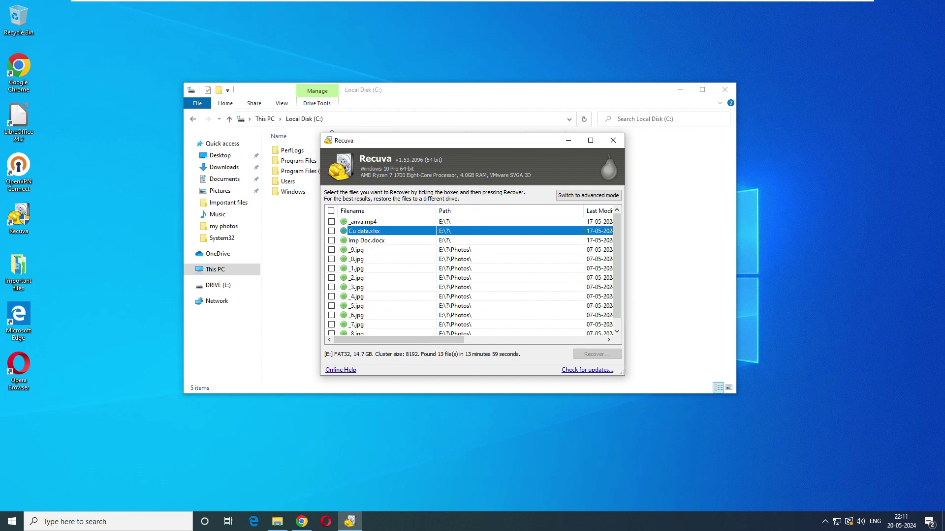
pyautogui.press('Up')
pyautogui.press('Up')
pyautogui.press('Down')
pyautogui.press('Down')
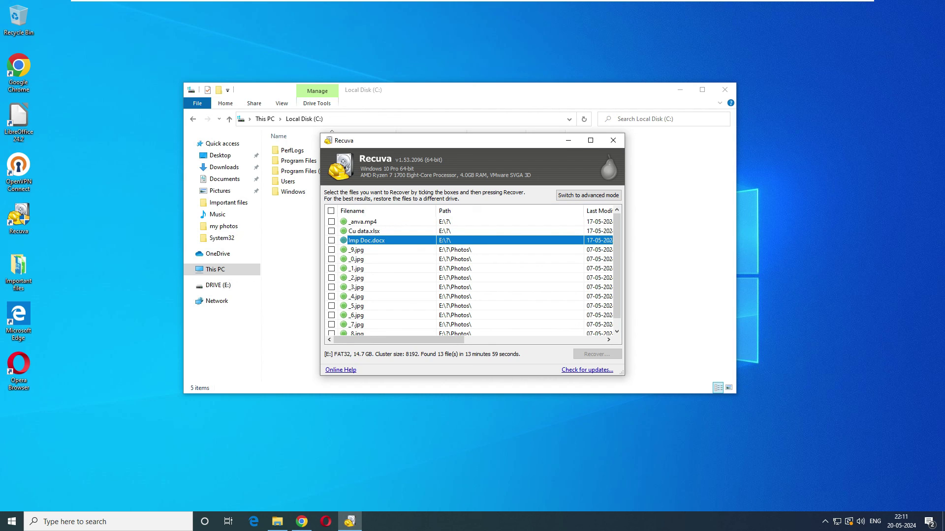
# - Switch to advanced mode and preview the found photos from _9.jpg through _6.jpg
pyautogui.press('Tab')
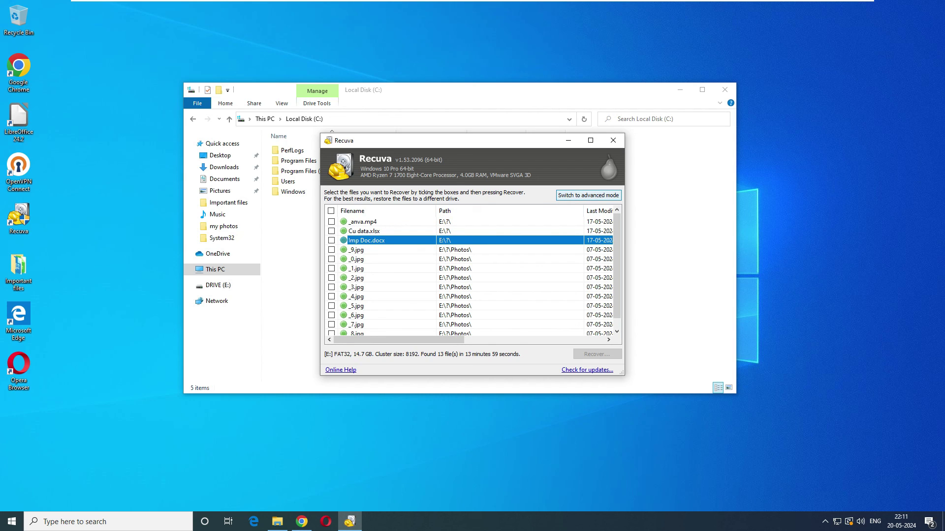
pyautogui.press('Return')
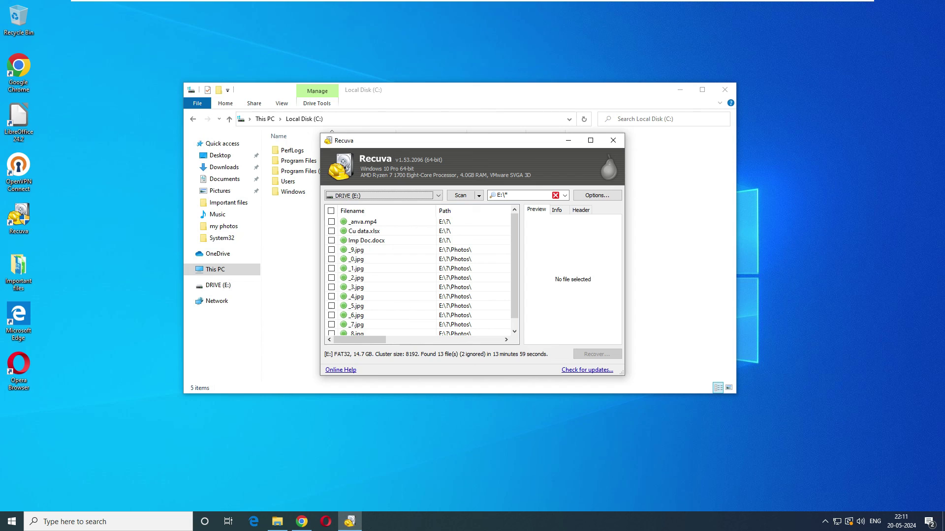
pyautogui.click(367, 250)
pyautogui.click(367, 269)
pyautogui.hotkey('shift', 'Tab')
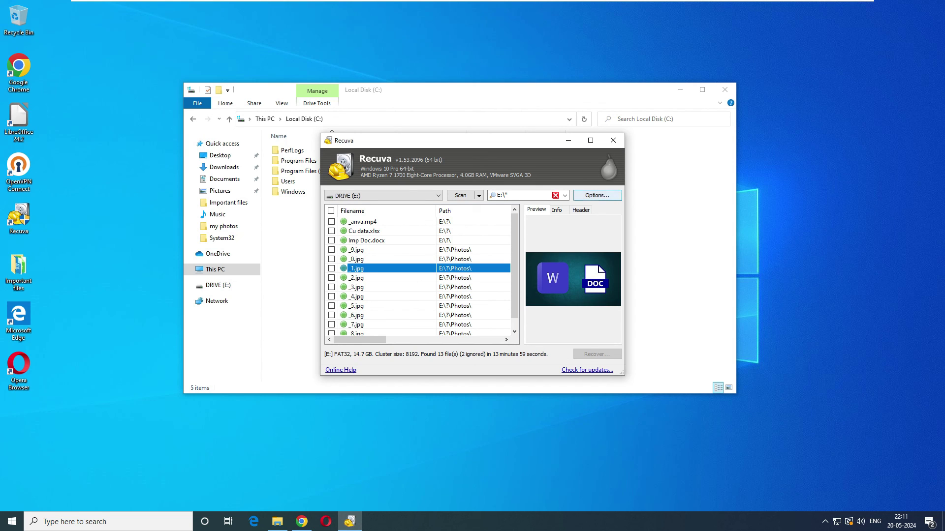
pyautogui.press('Tab')
pyautogui.press('Down')
pyautogui.press('Down')
pyautogui.press('Down')
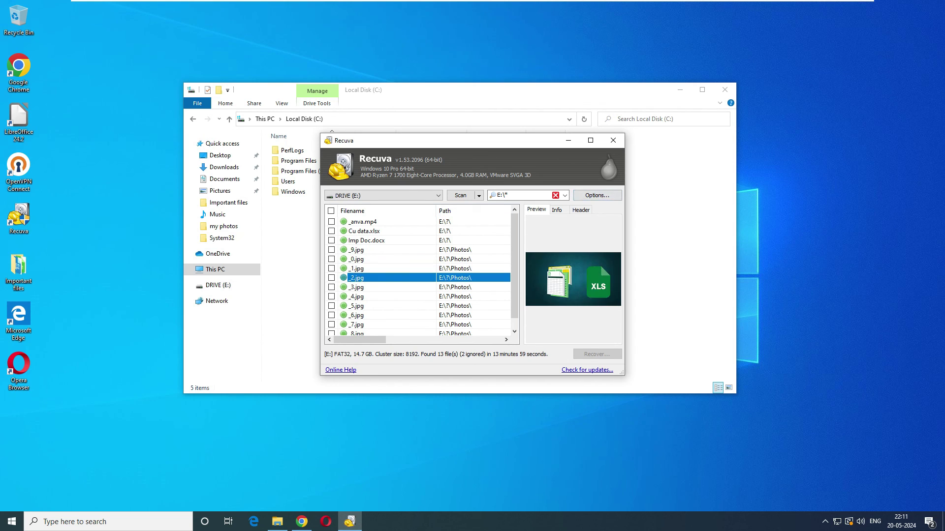
pyautogui.press('Down')
pyautogui.press('Down')
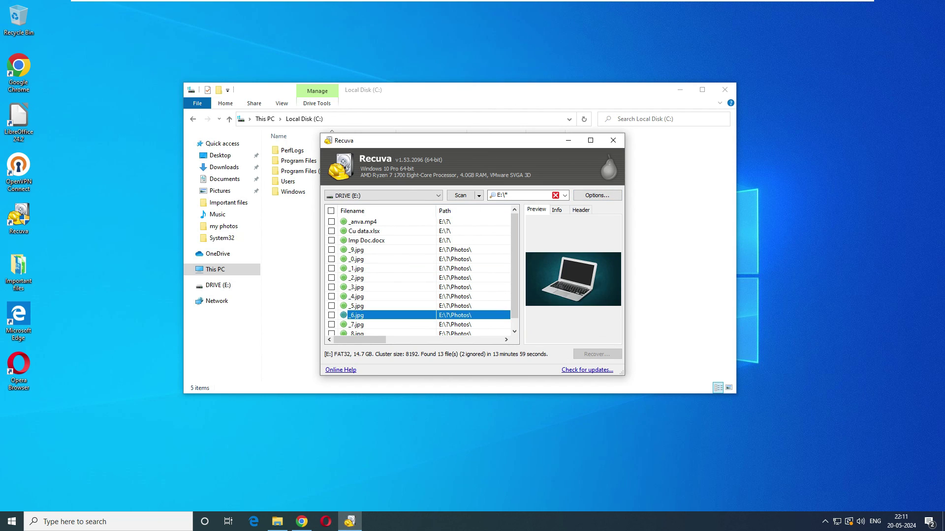
# - Check the previews of more photos near the end of the list and of Imp Doc.docx
pyautogui.scroll(-1, 417, 275)
pyautogui.click(356, 278)
pyautogui.click(356, 288)
pyautogui.click(356, 297)
pyautogui.scroll(1, 417, 276)
pyautogui.click(367, 241)
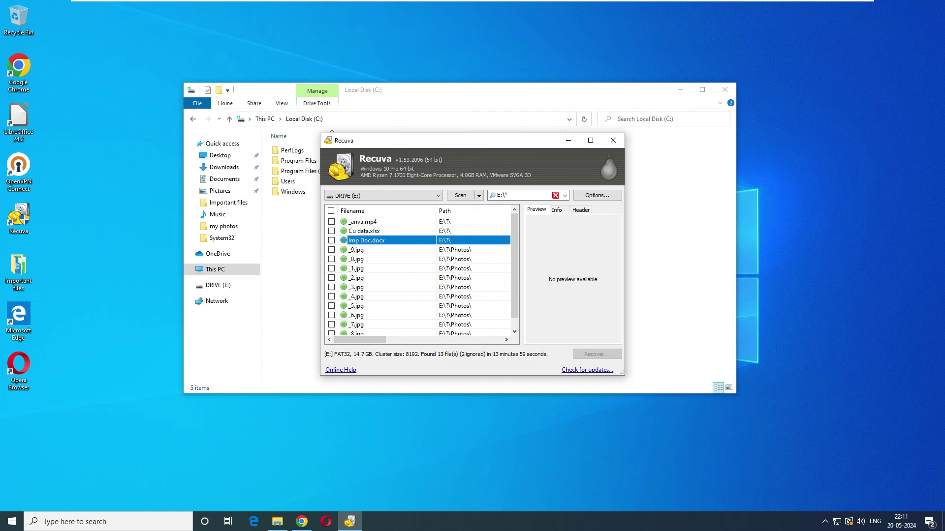
# - Recover all the found files into a new folder named recover on Local Disk (C:)
pyautogui.click(331, 211)
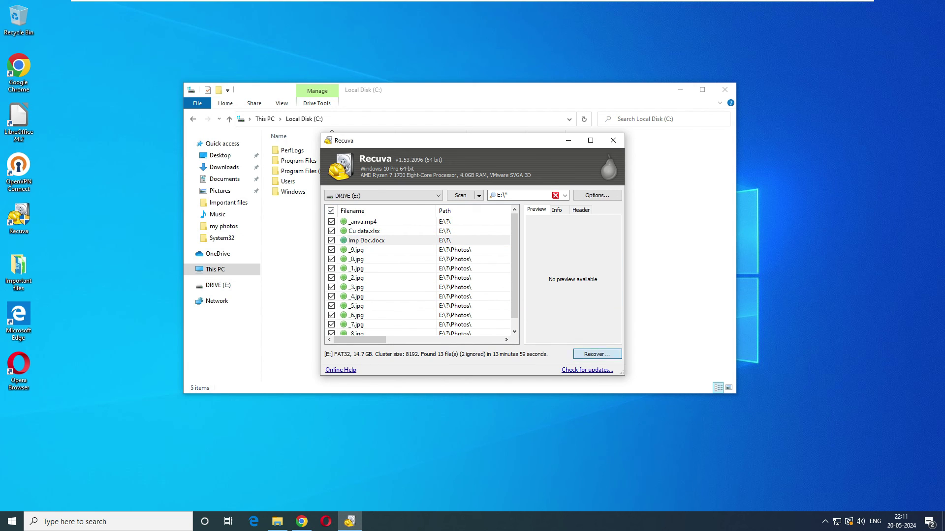
pyautogui.click(597, 355)
pyautogui.click(449, 298)
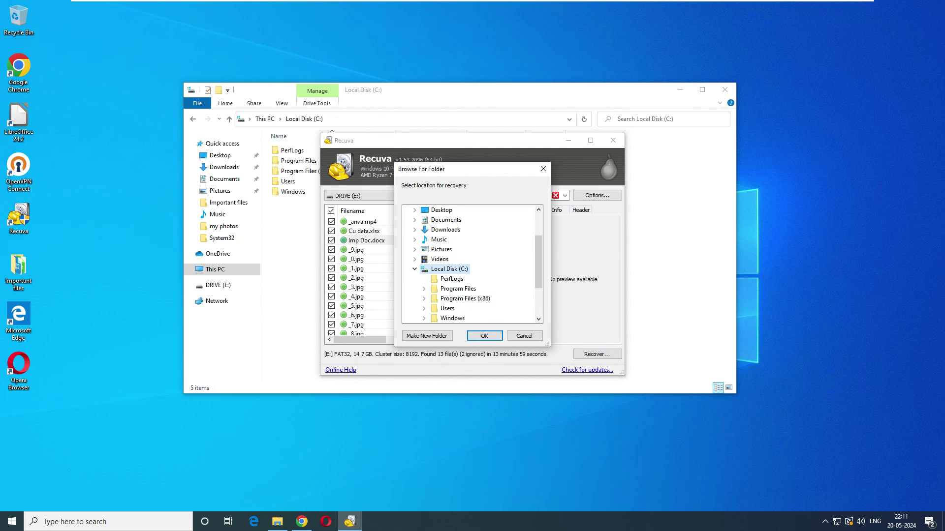
pyautogui.click(427, 336)
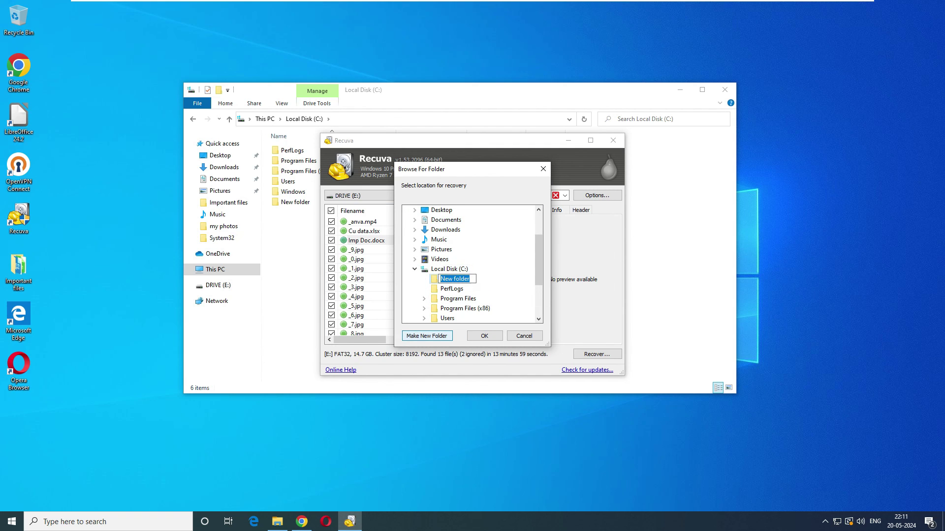
pyautogui.write('recover')
pyautogui.press('Return')
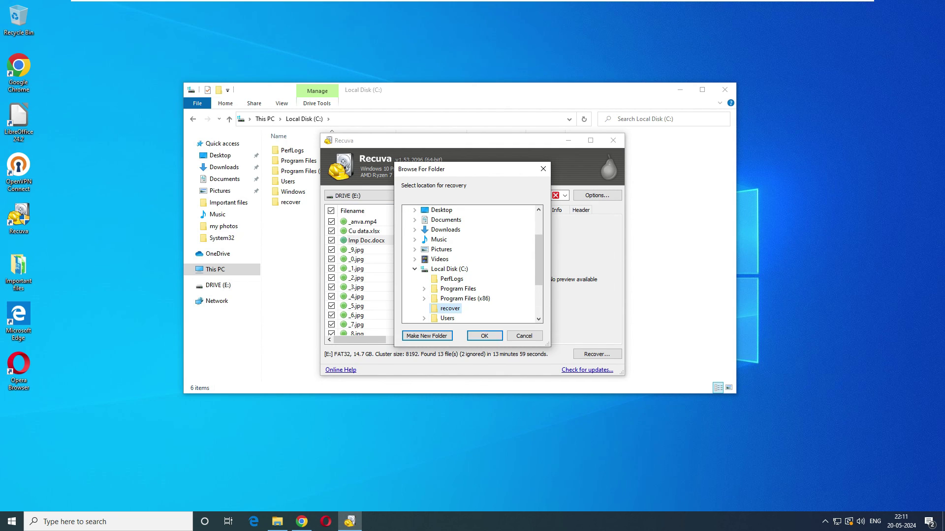
pyautogui.click(485, 335)
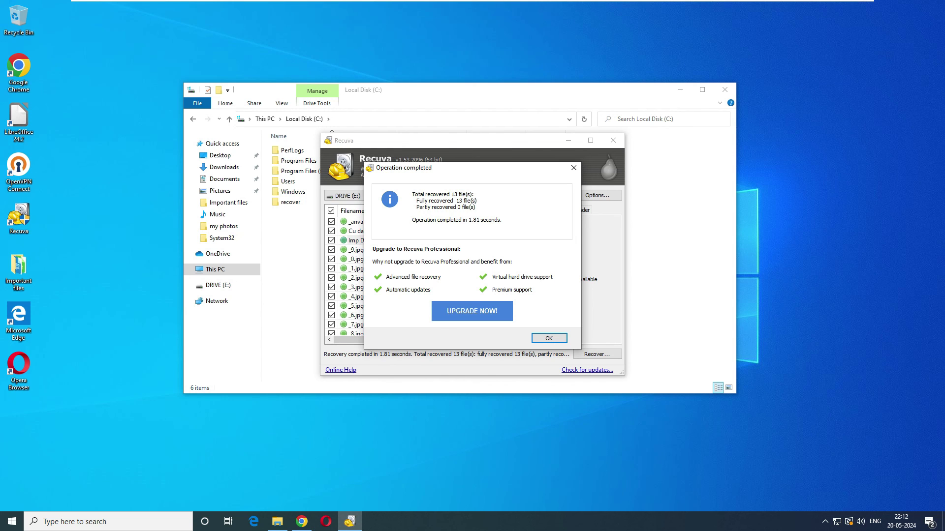
pyautogui.press('Return')
pyautogui.click(614, 140)
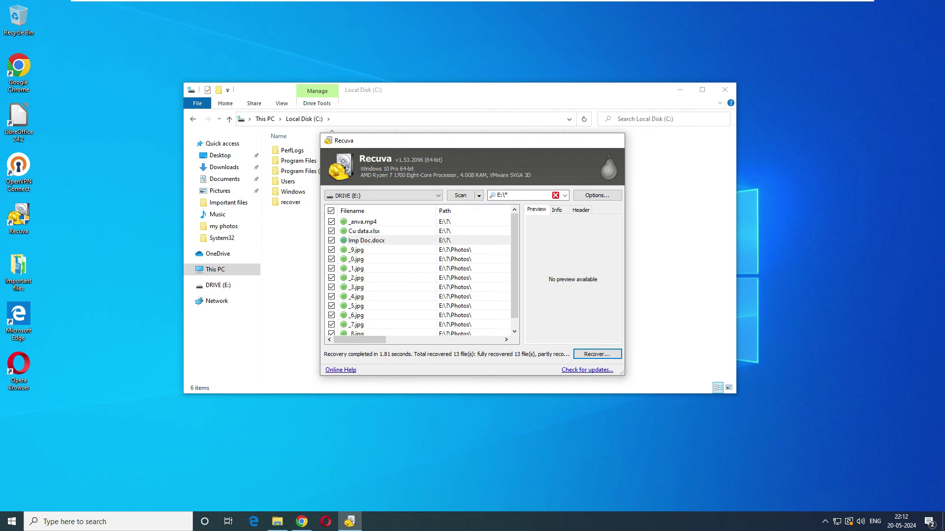
# - Open the recover folder on Local Disk (C:) in File Explorer
pyautogui.click(215, 270)
pyautogui.doubleClick(324, 254)
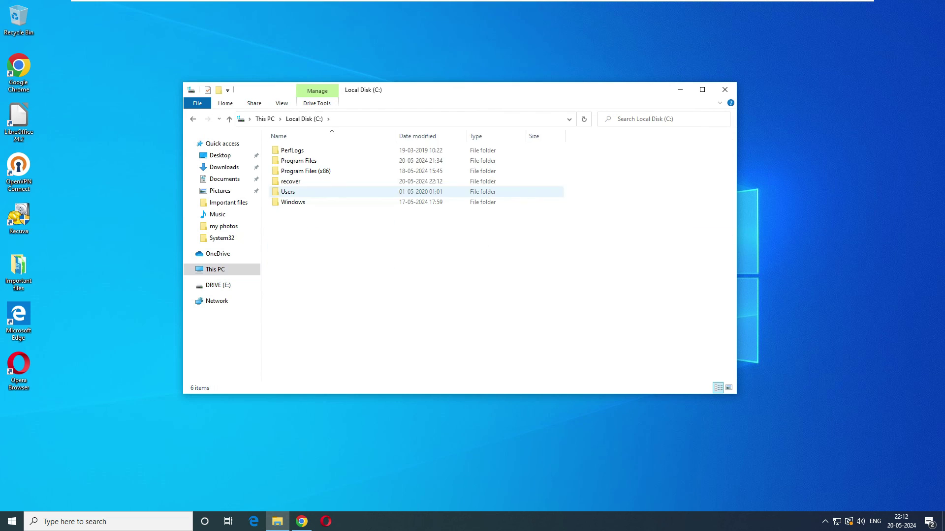
pyautogui.doubleClick(291, 181)
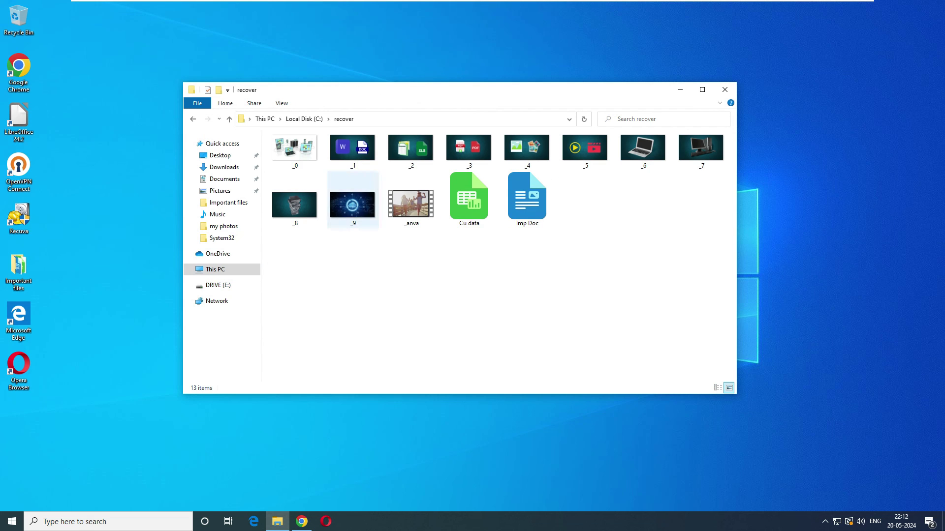
# - View the recovered photos _0 through _6 and photo _8 at full size
pyautogui.doubleClick(294, 148)
pyautogui.press('Right')
pyautogui.press('Right')
pyautogui.press('Right')
pyautogui.press('Right')
pyautogui.press('Right')
pyautogui.press('Right')
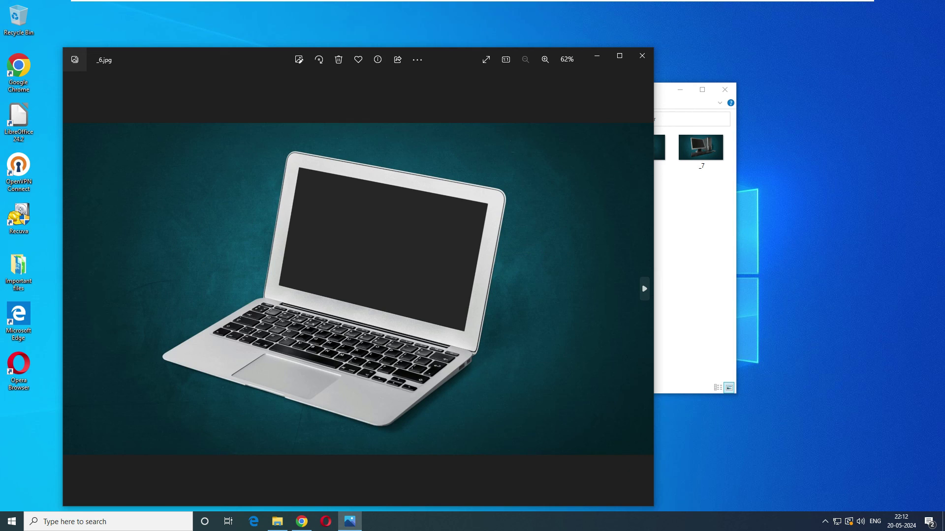
pyautogui.click(642, 56)
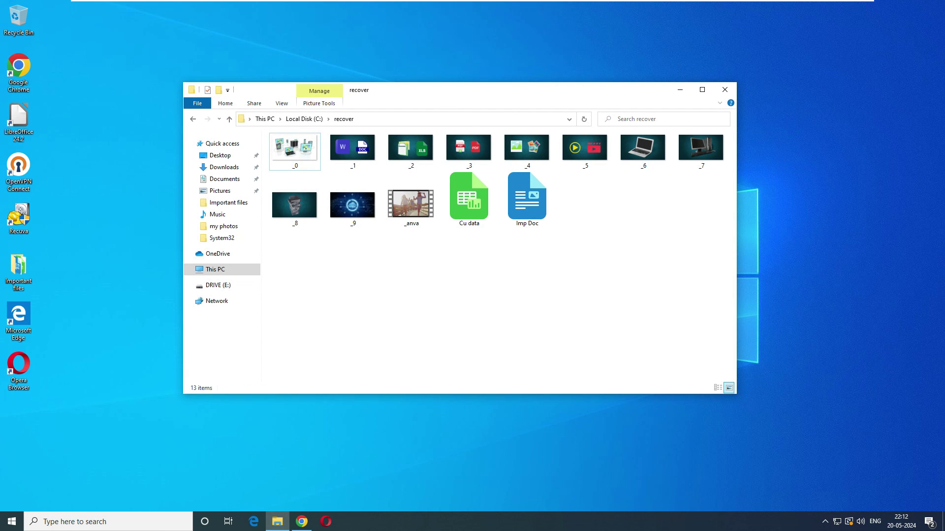
pyautogui.doubleClick(294, 204)
pyautogui.click(642, 55)
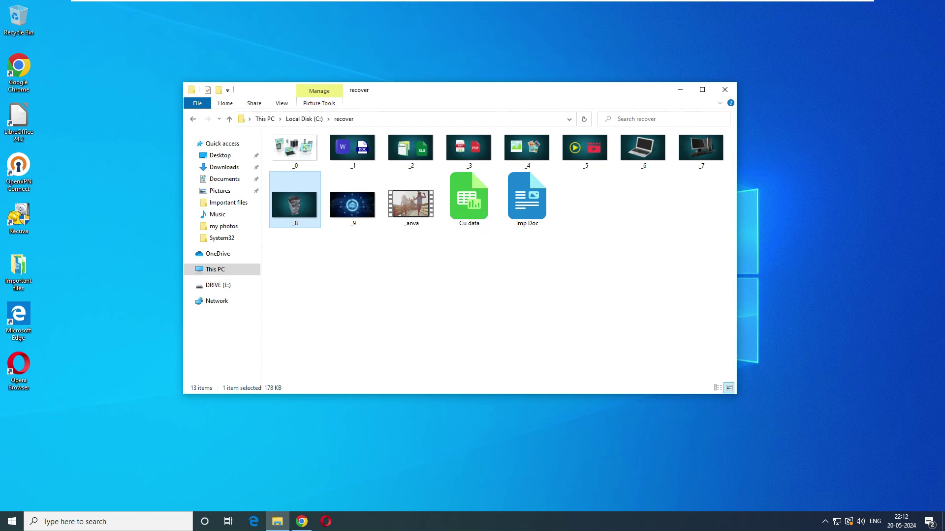
# - Open the recovered Cu data spreadsheet, examine its column B figures and close it
pyautogui.doubleClick(468, 199)
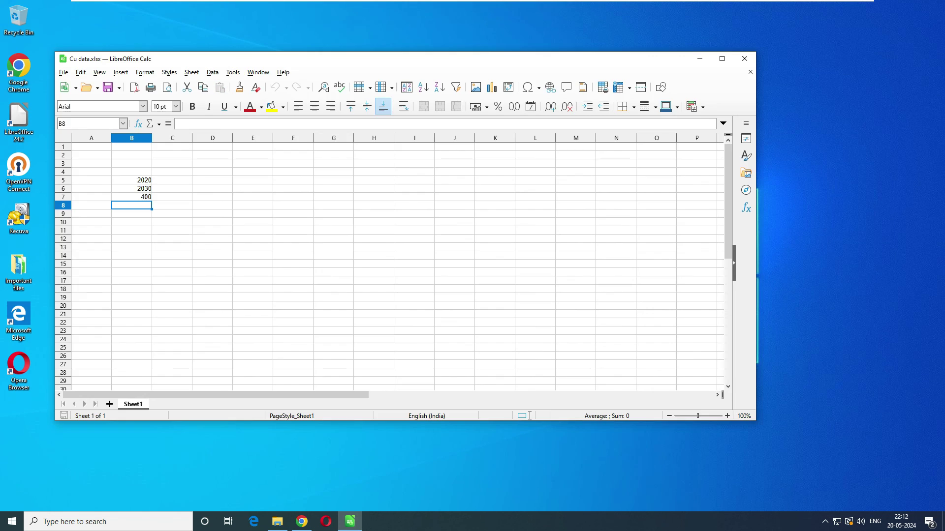
pyautogui.click(172, 222)
pyautogui.moveTo(132, 214); pyautogui.dragTo(132, 172)
pyautogui.click(172, 214)
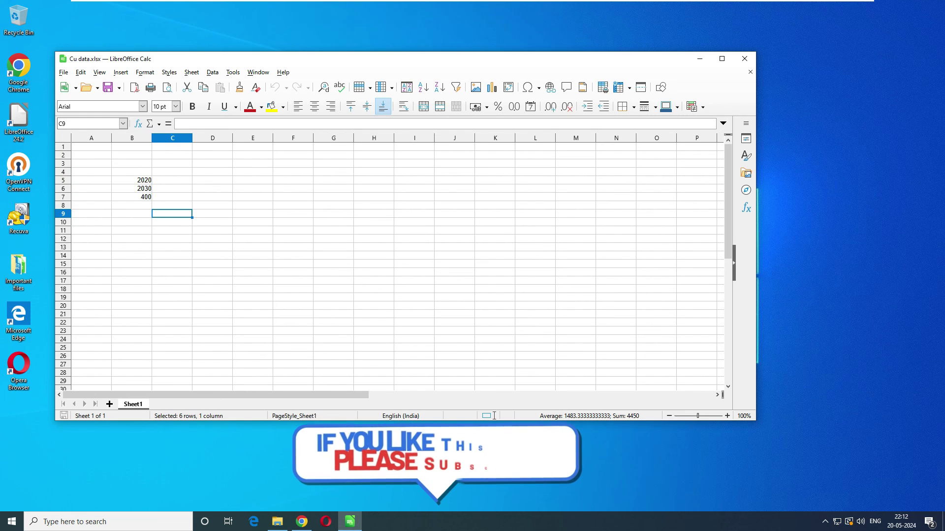
pyautogui.click(745, 58)
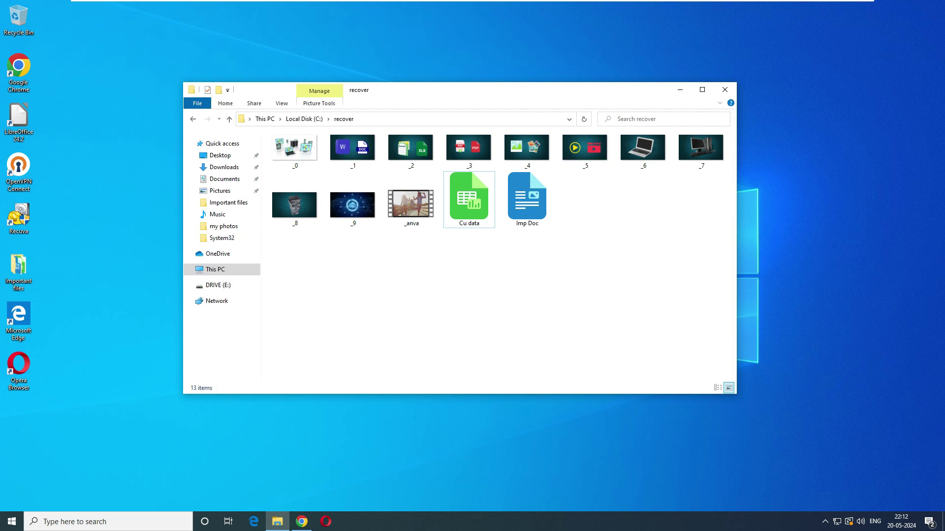
# - Minimize the recover folder window and refresh the desktop
pyautogui.click(680, 90)
pyautogui.rightClick(451, 152)
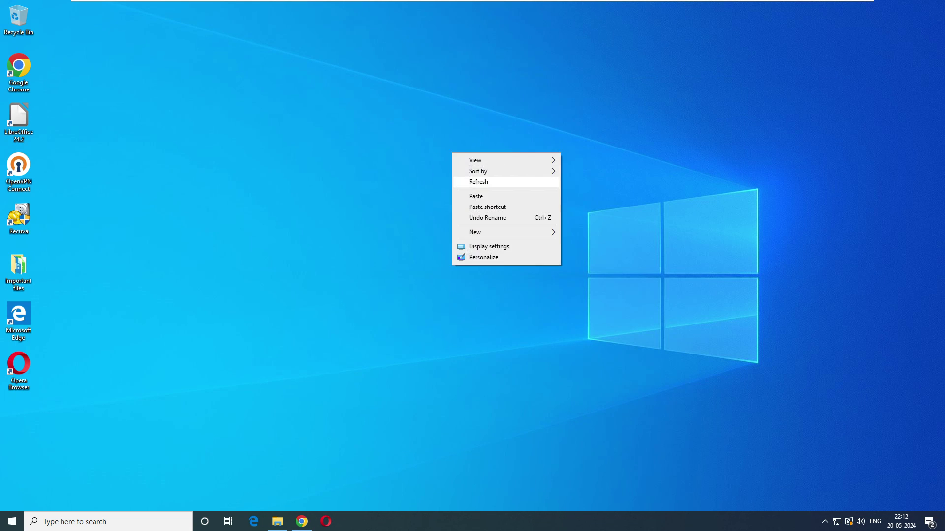
pyautogui.click(479, 182)
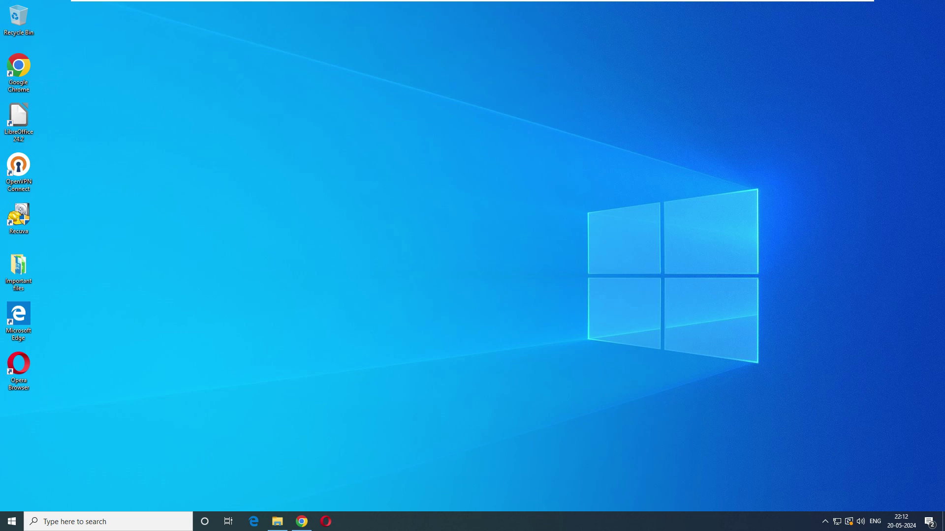